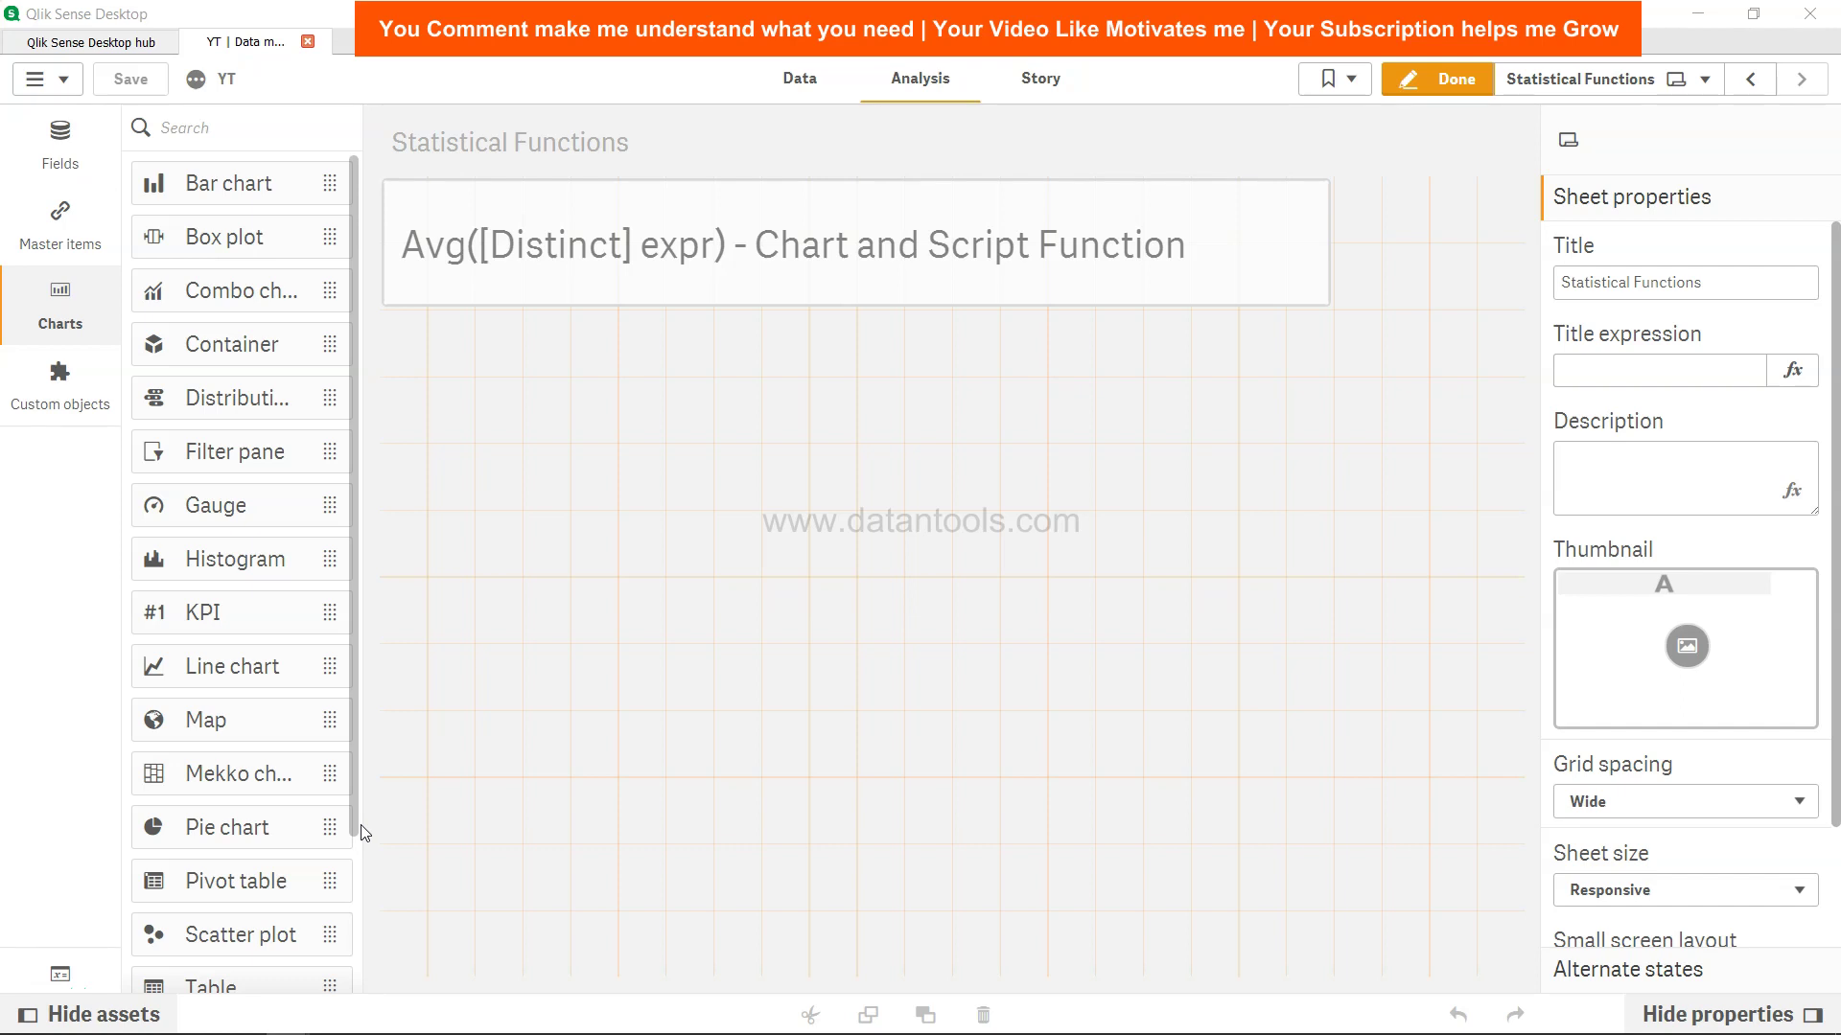
Step: Select the sheet's title text object, then switch to the Data load editor
click(517, 267)
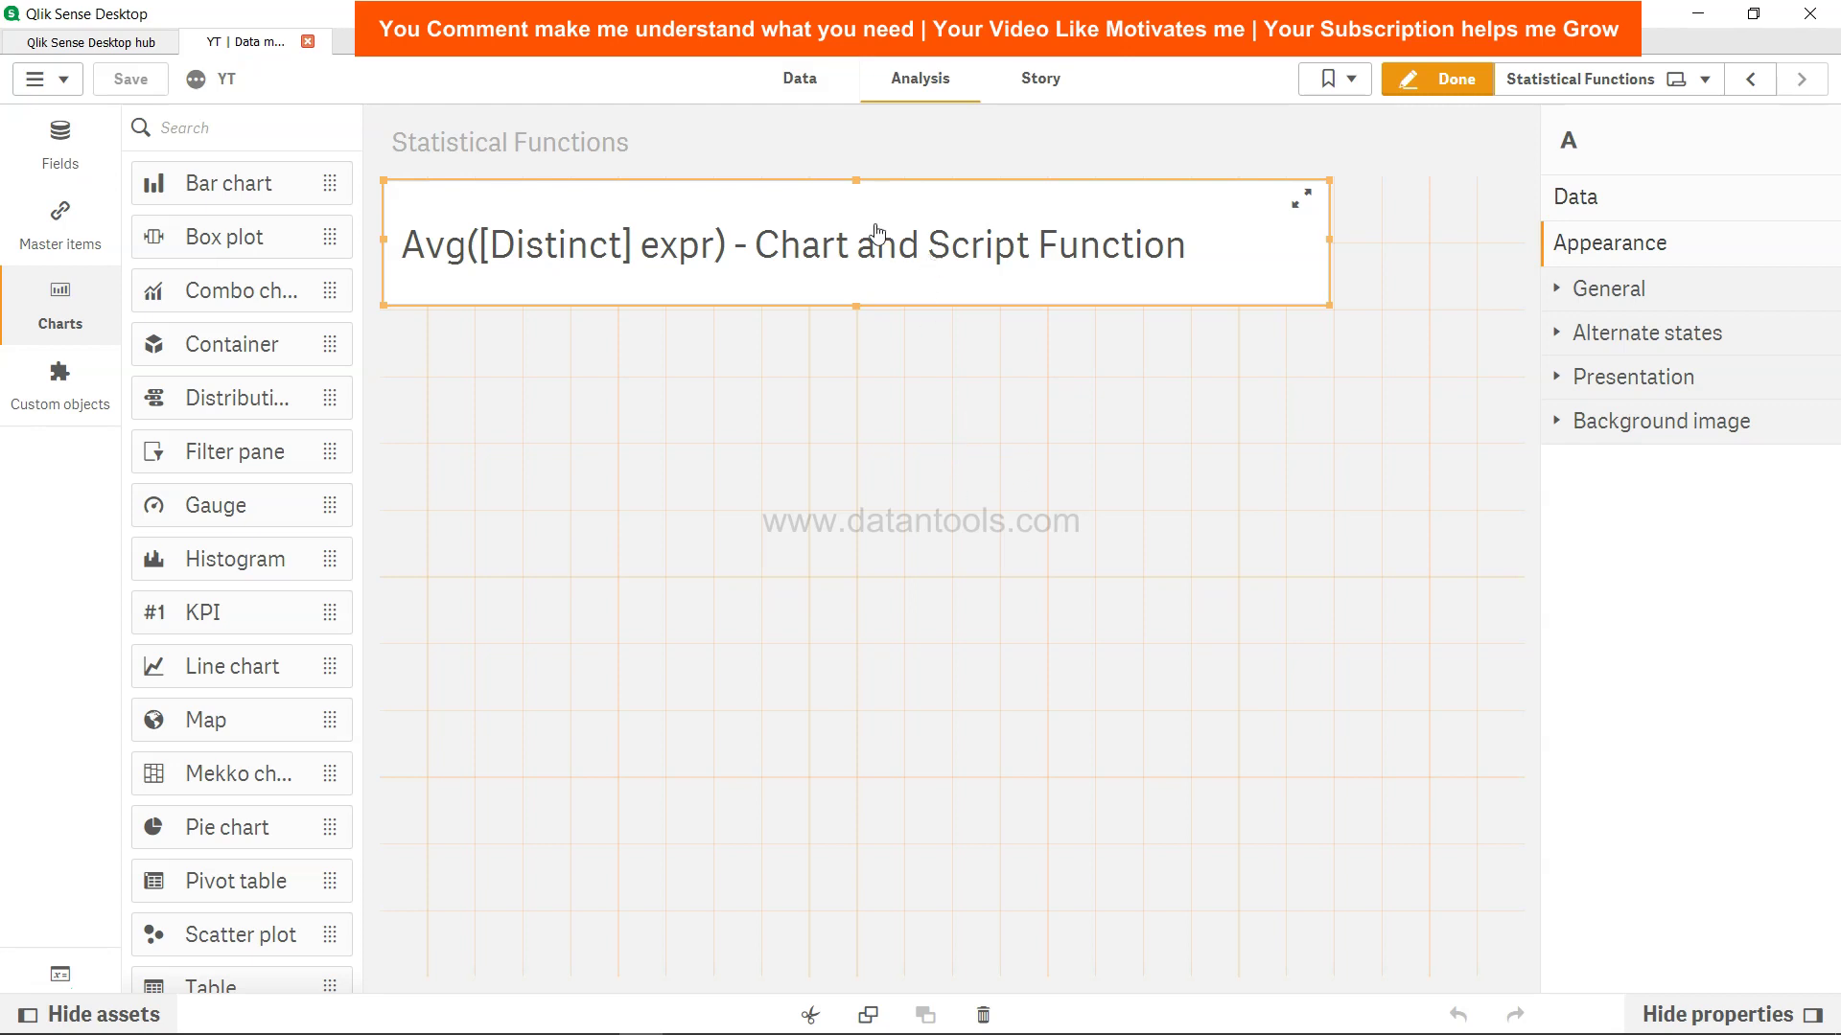
click(802, 83)
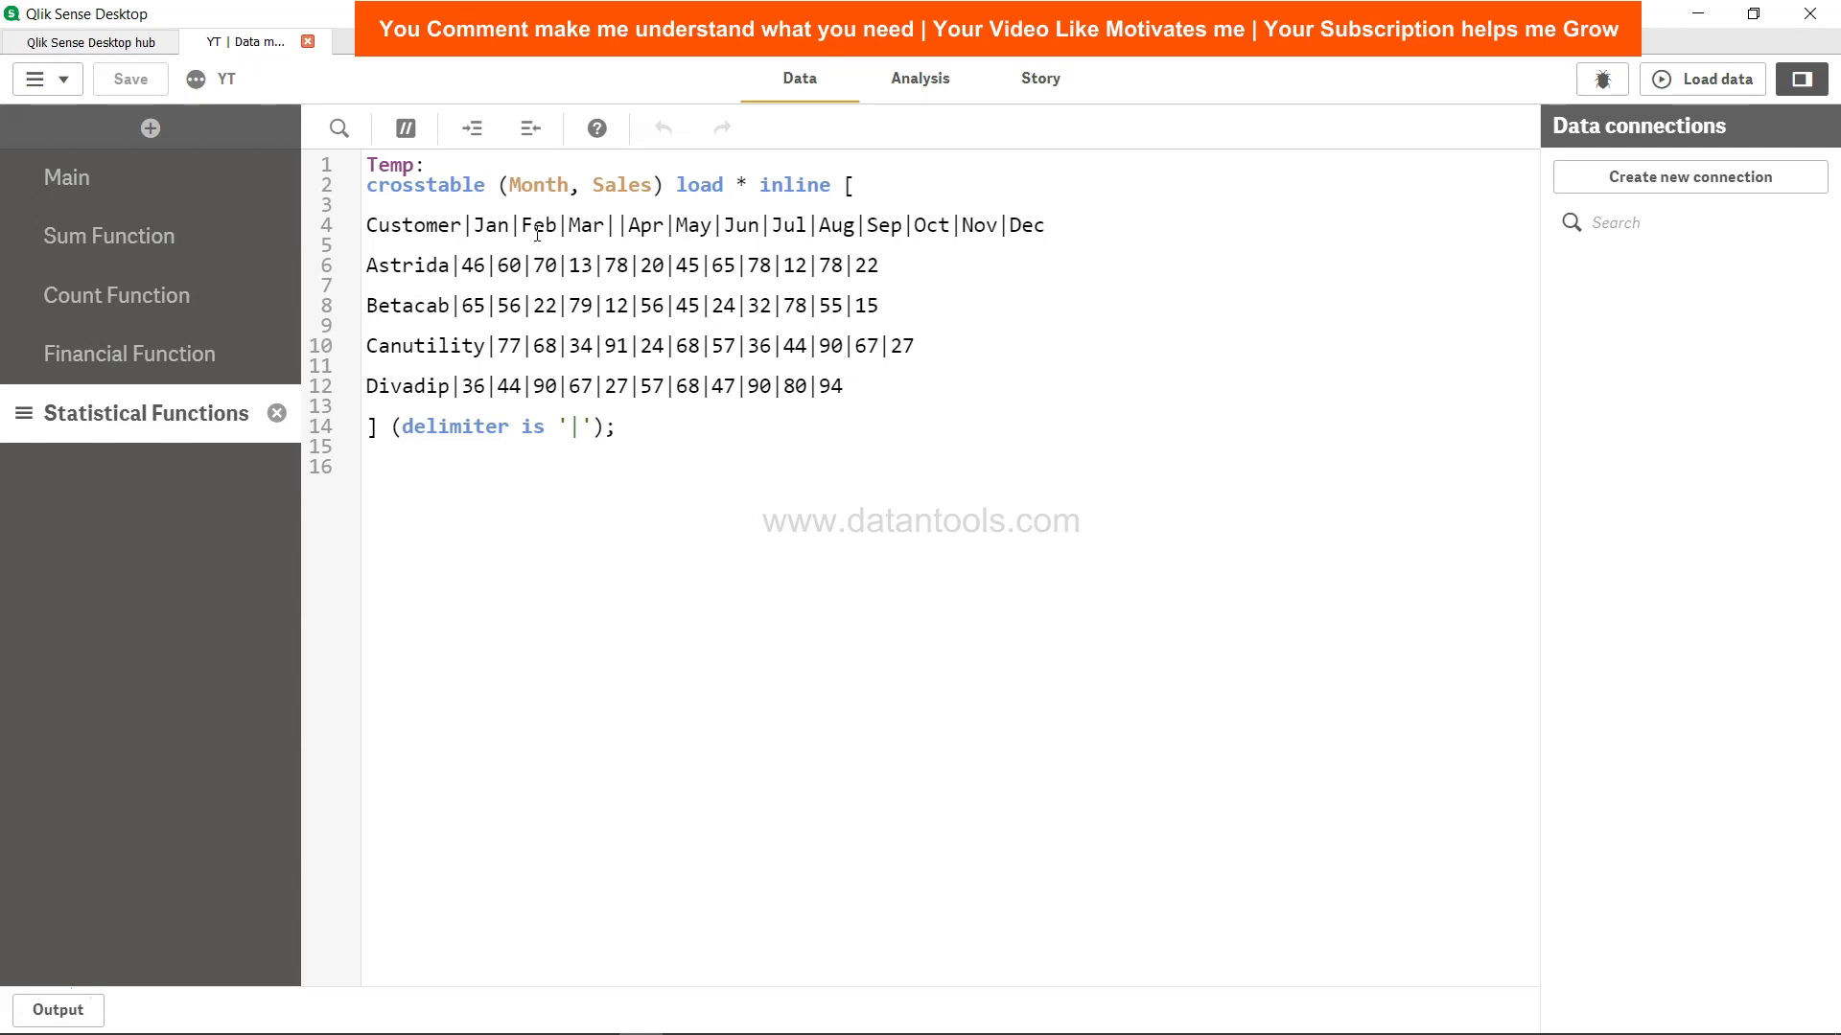
Step: Review the crosstable inline data, then add blank lines after the inline Temp load on line 14
drag(472, 230, 830, 386)
click(834, 388)
drag(389, 185, 661, 184)
click(662, 184)
click(632, 428)
key(Return)
key(Return)
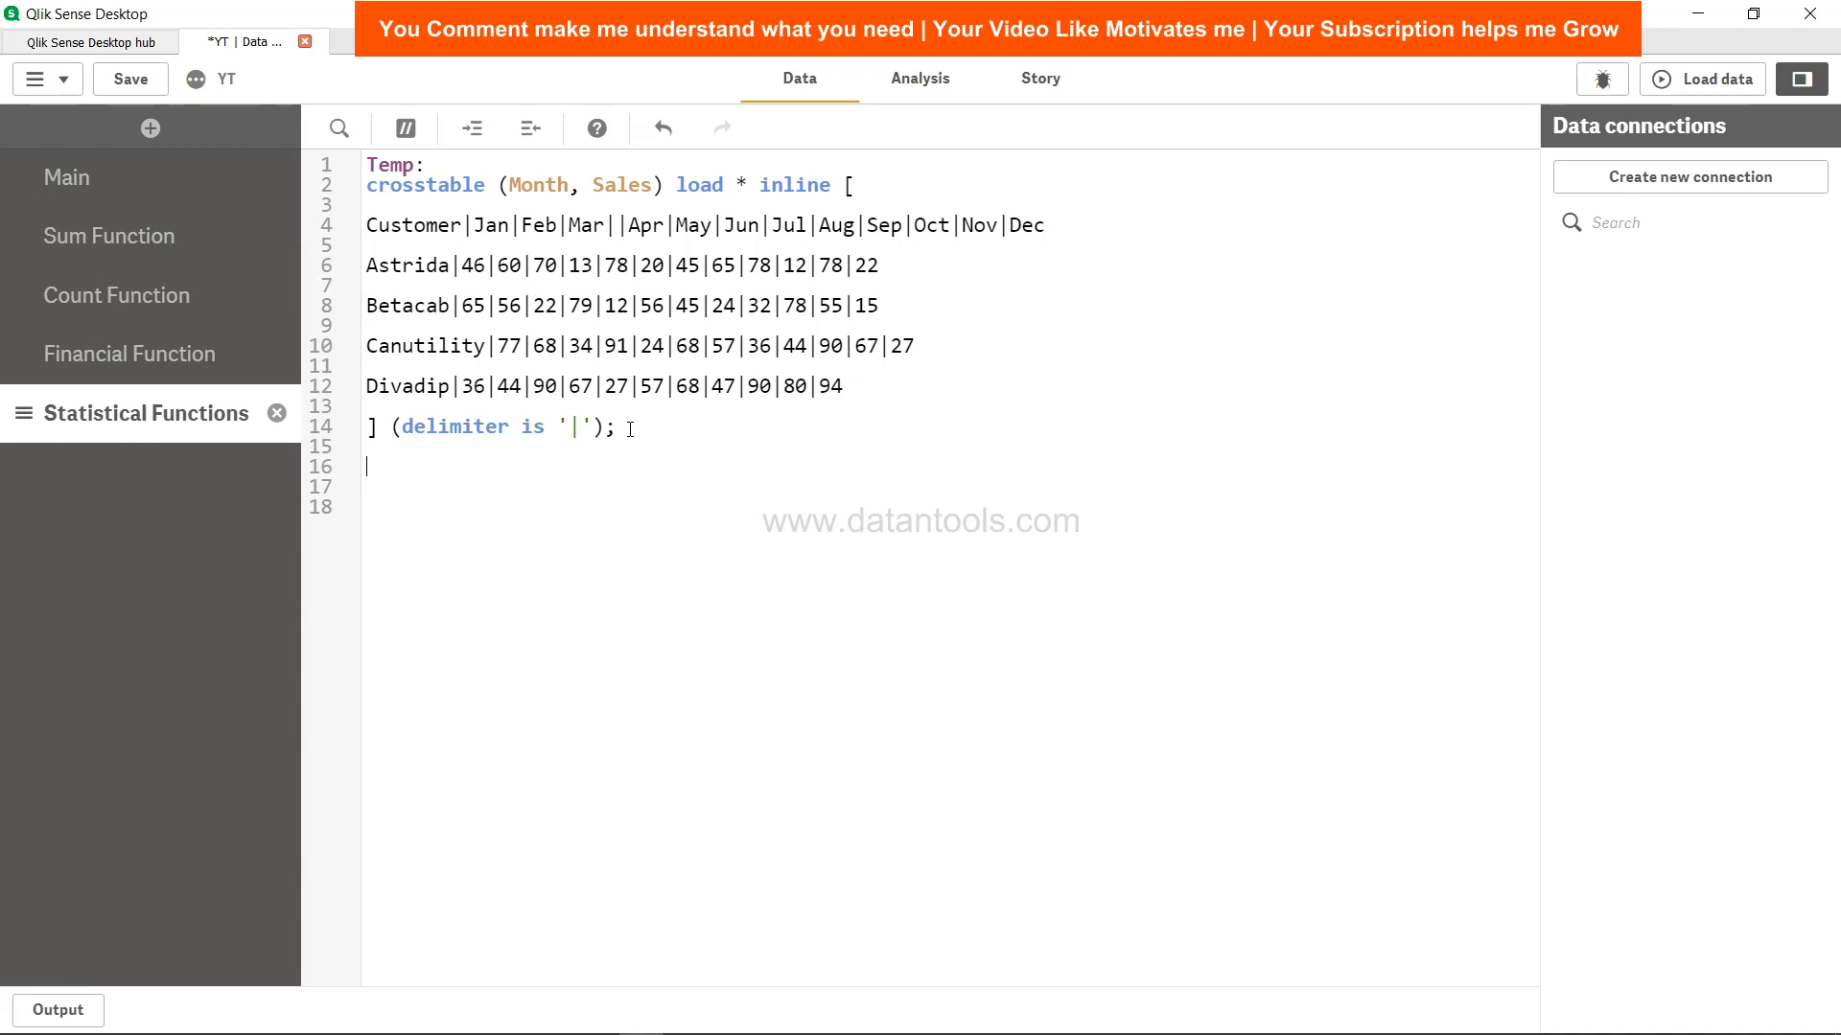
Step: Write 'sales_avg: Load Customer, Avg(Sales) as Avg_Sales Resident Temp Group By Customer'
text(sales_avg:)
key(Return)
text(Load)
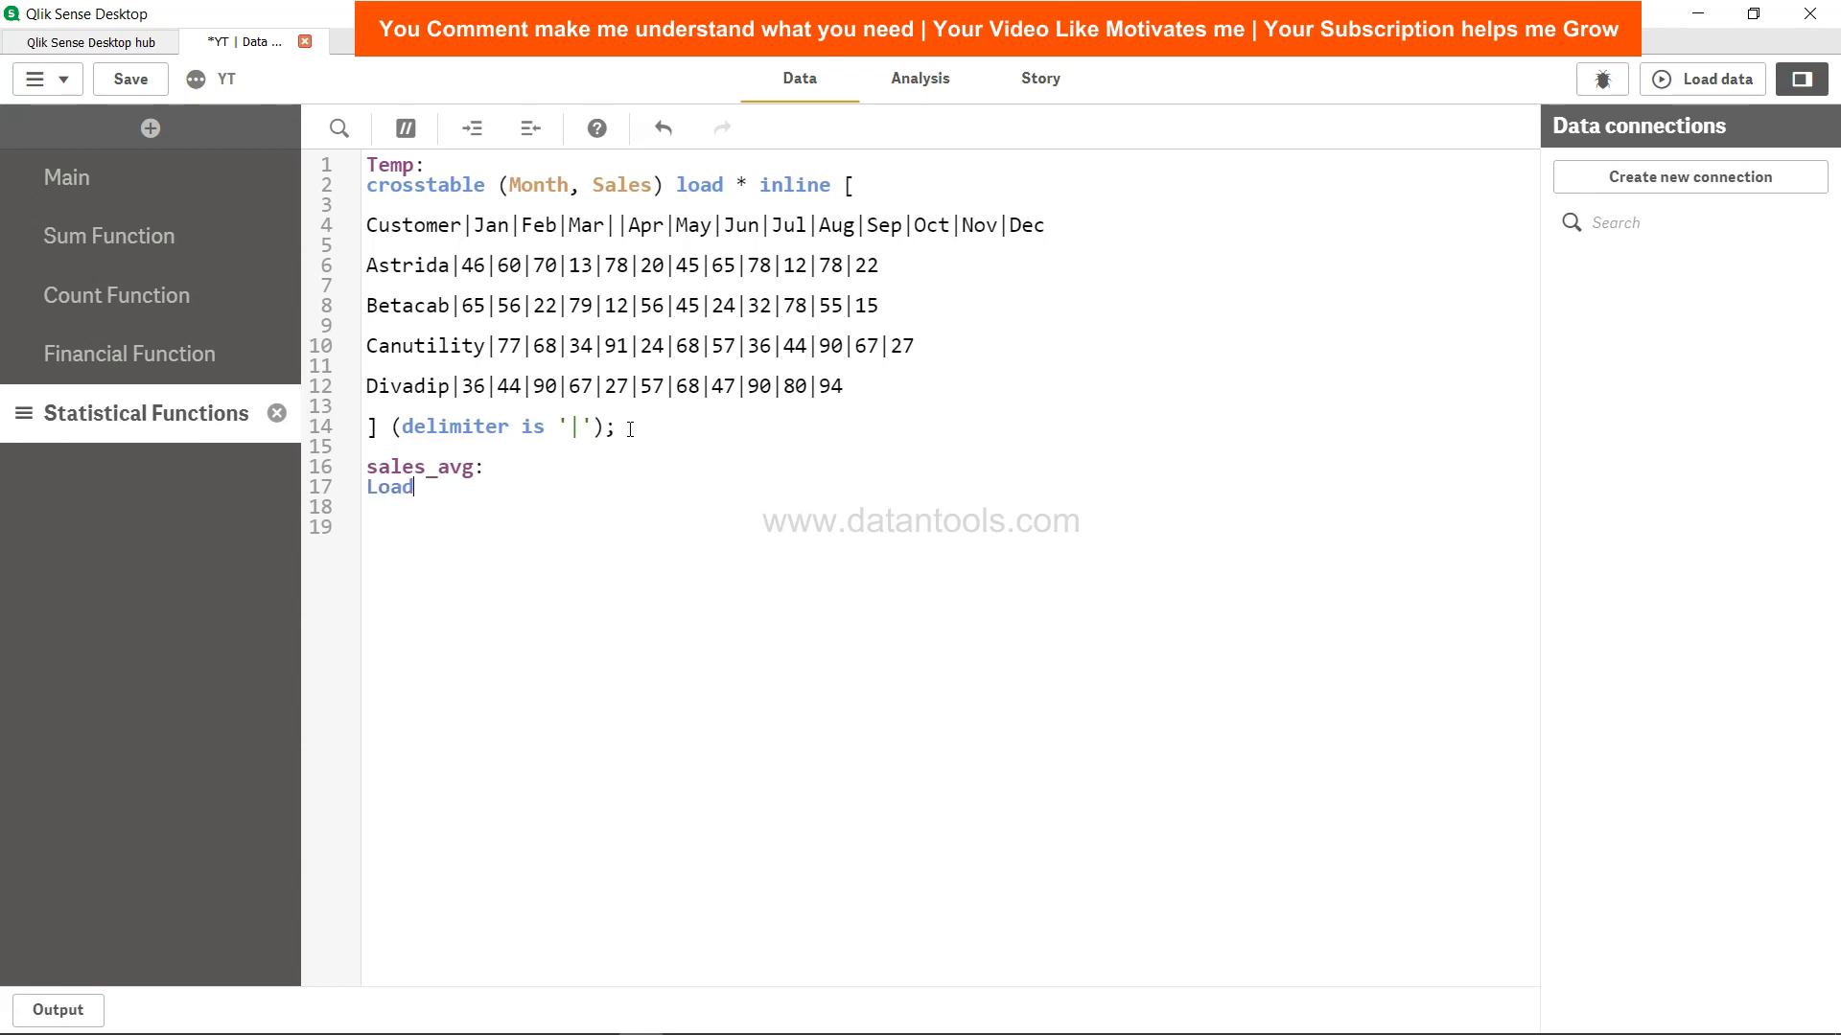
text( Customer,)
text(Avg(Sale)
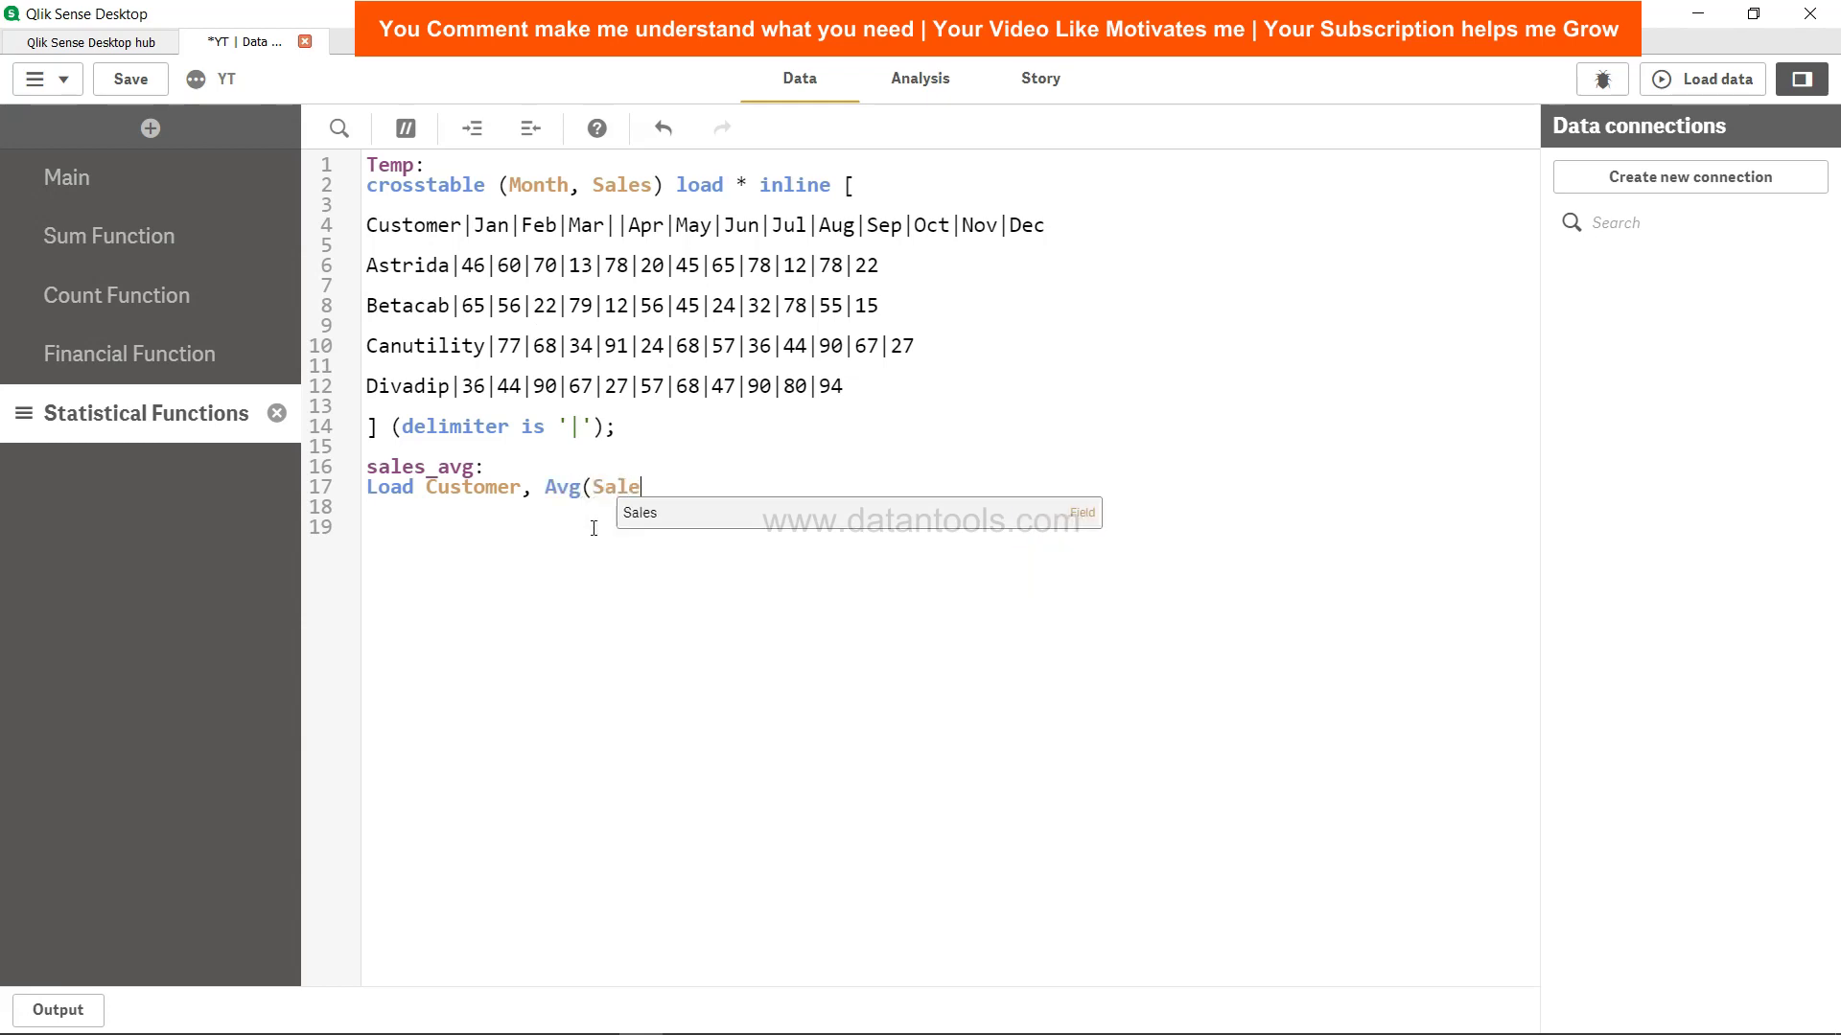
text(s) )
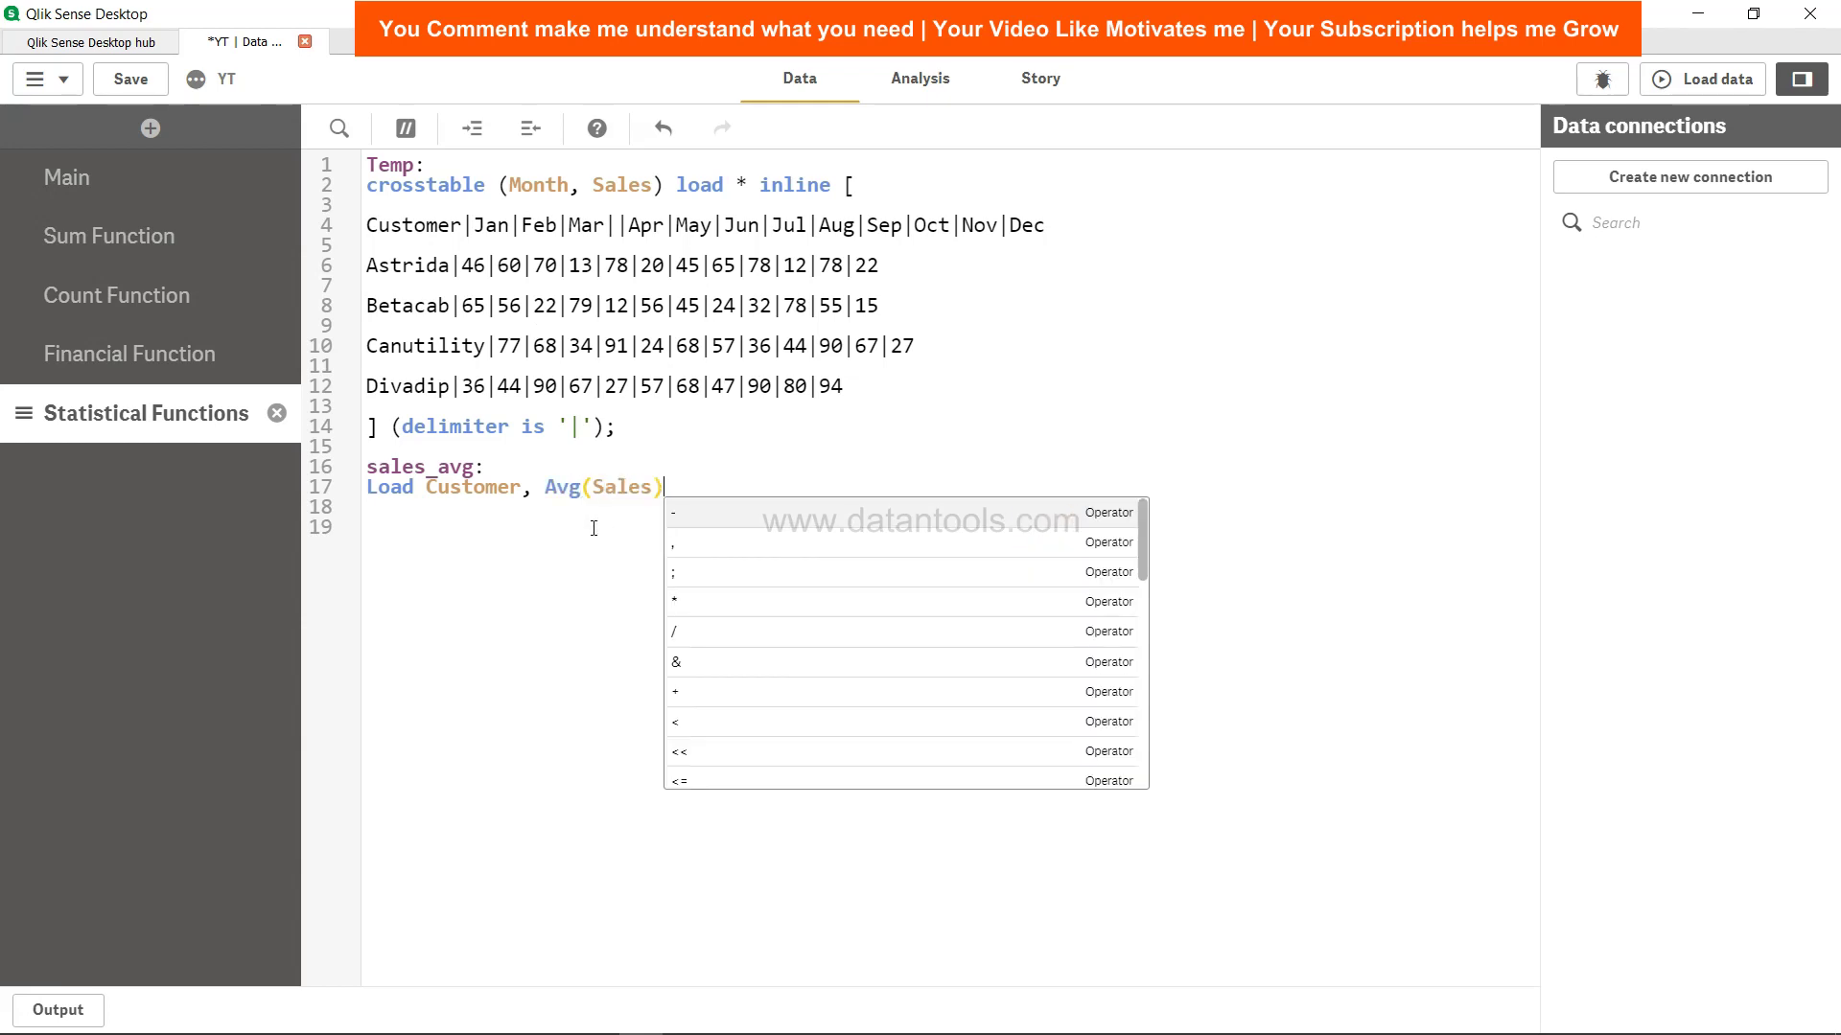
text(as)
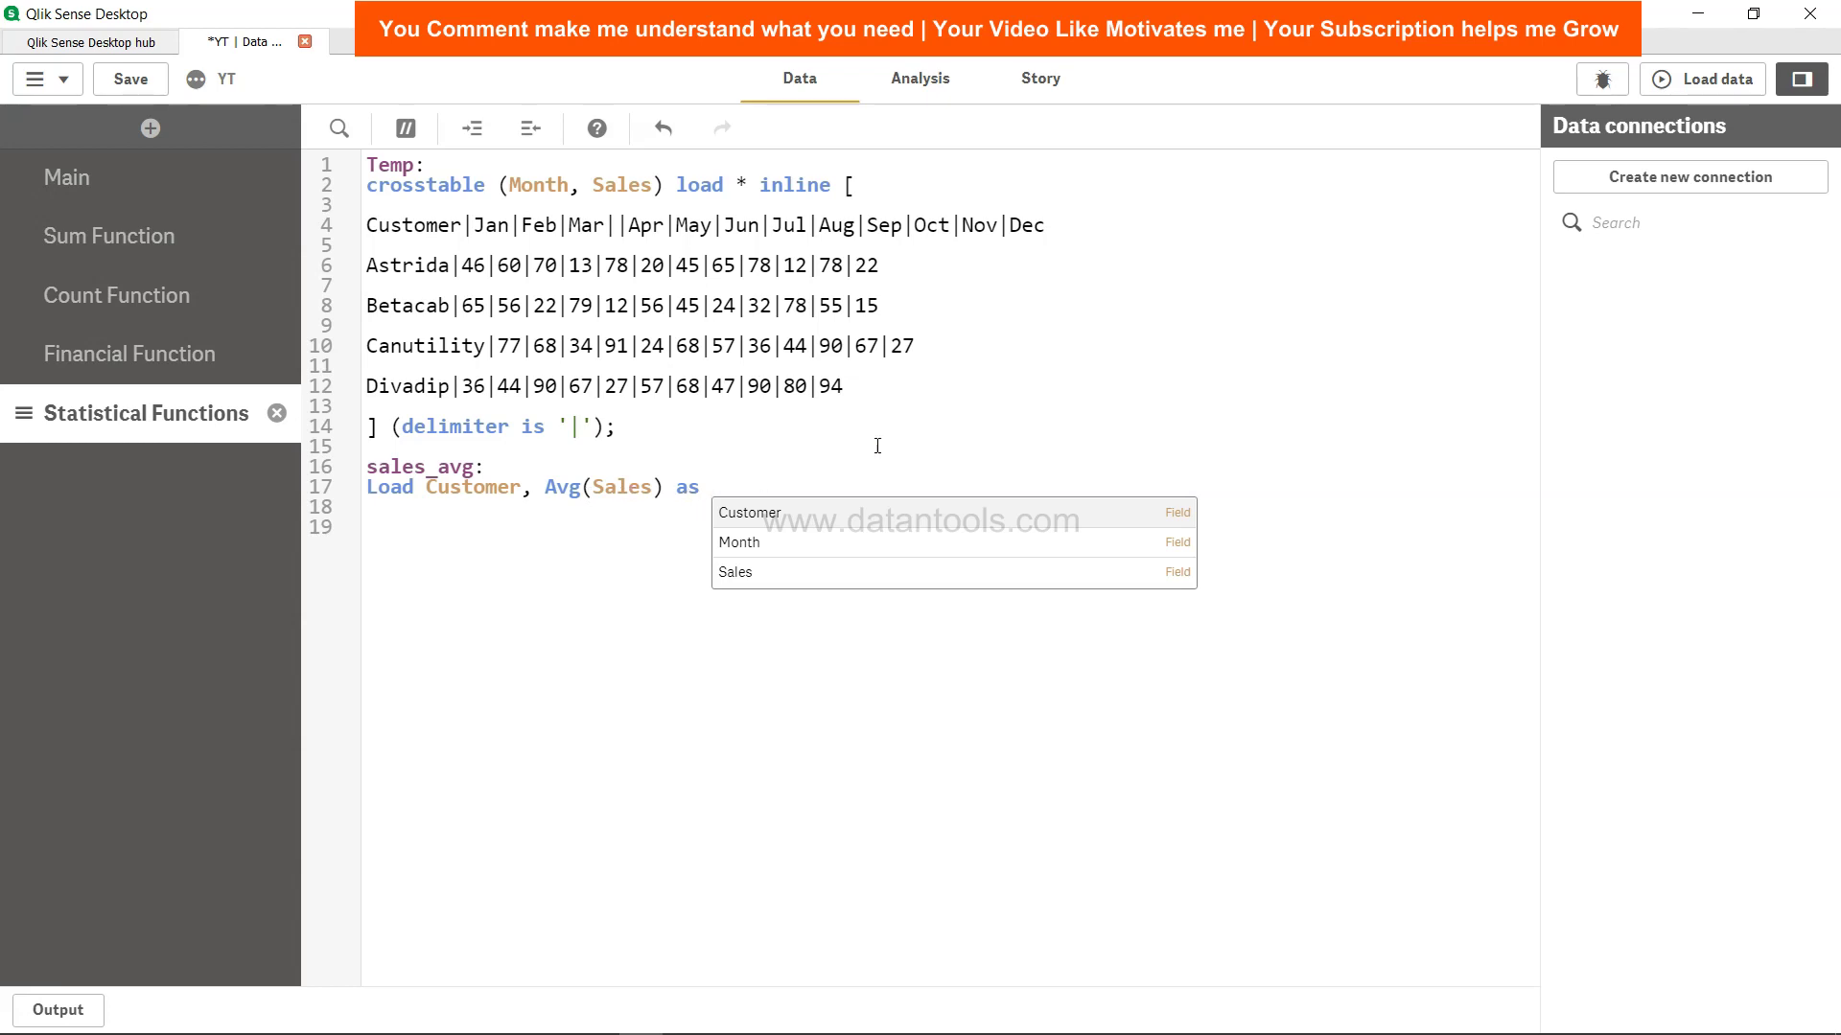
text(Avg_Sales)
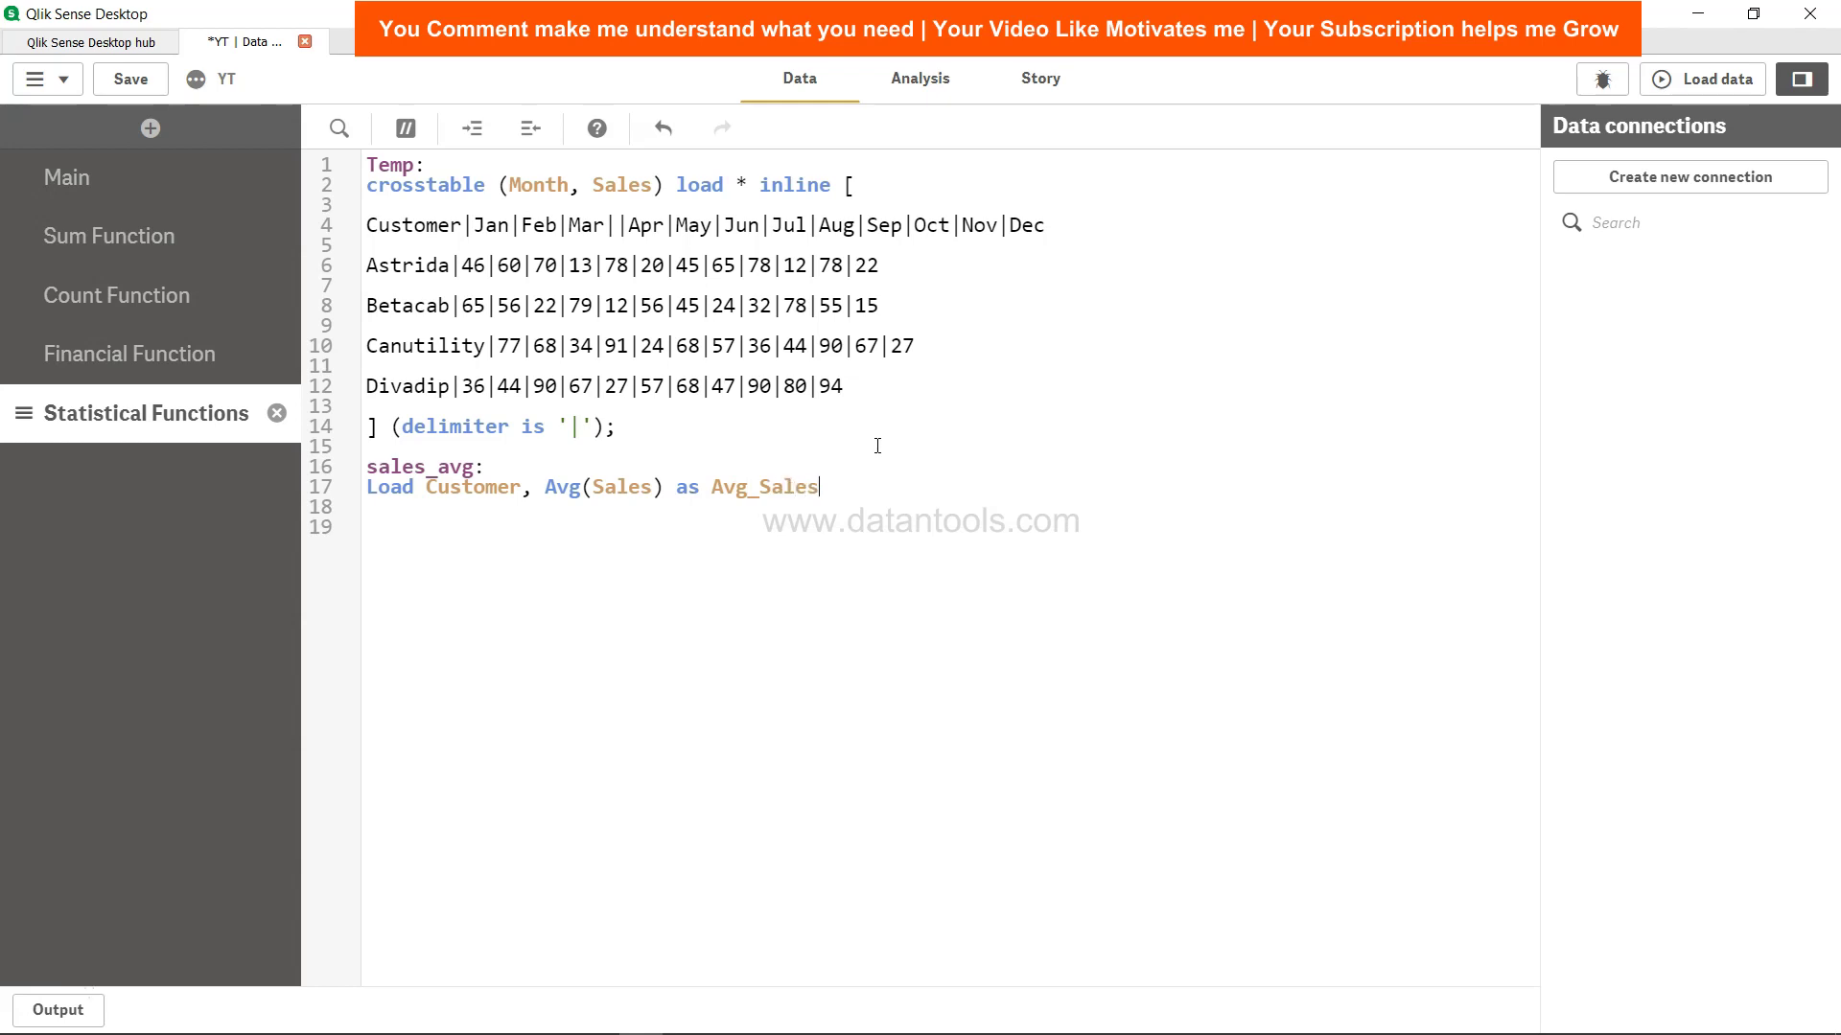
text( Resident Temp)
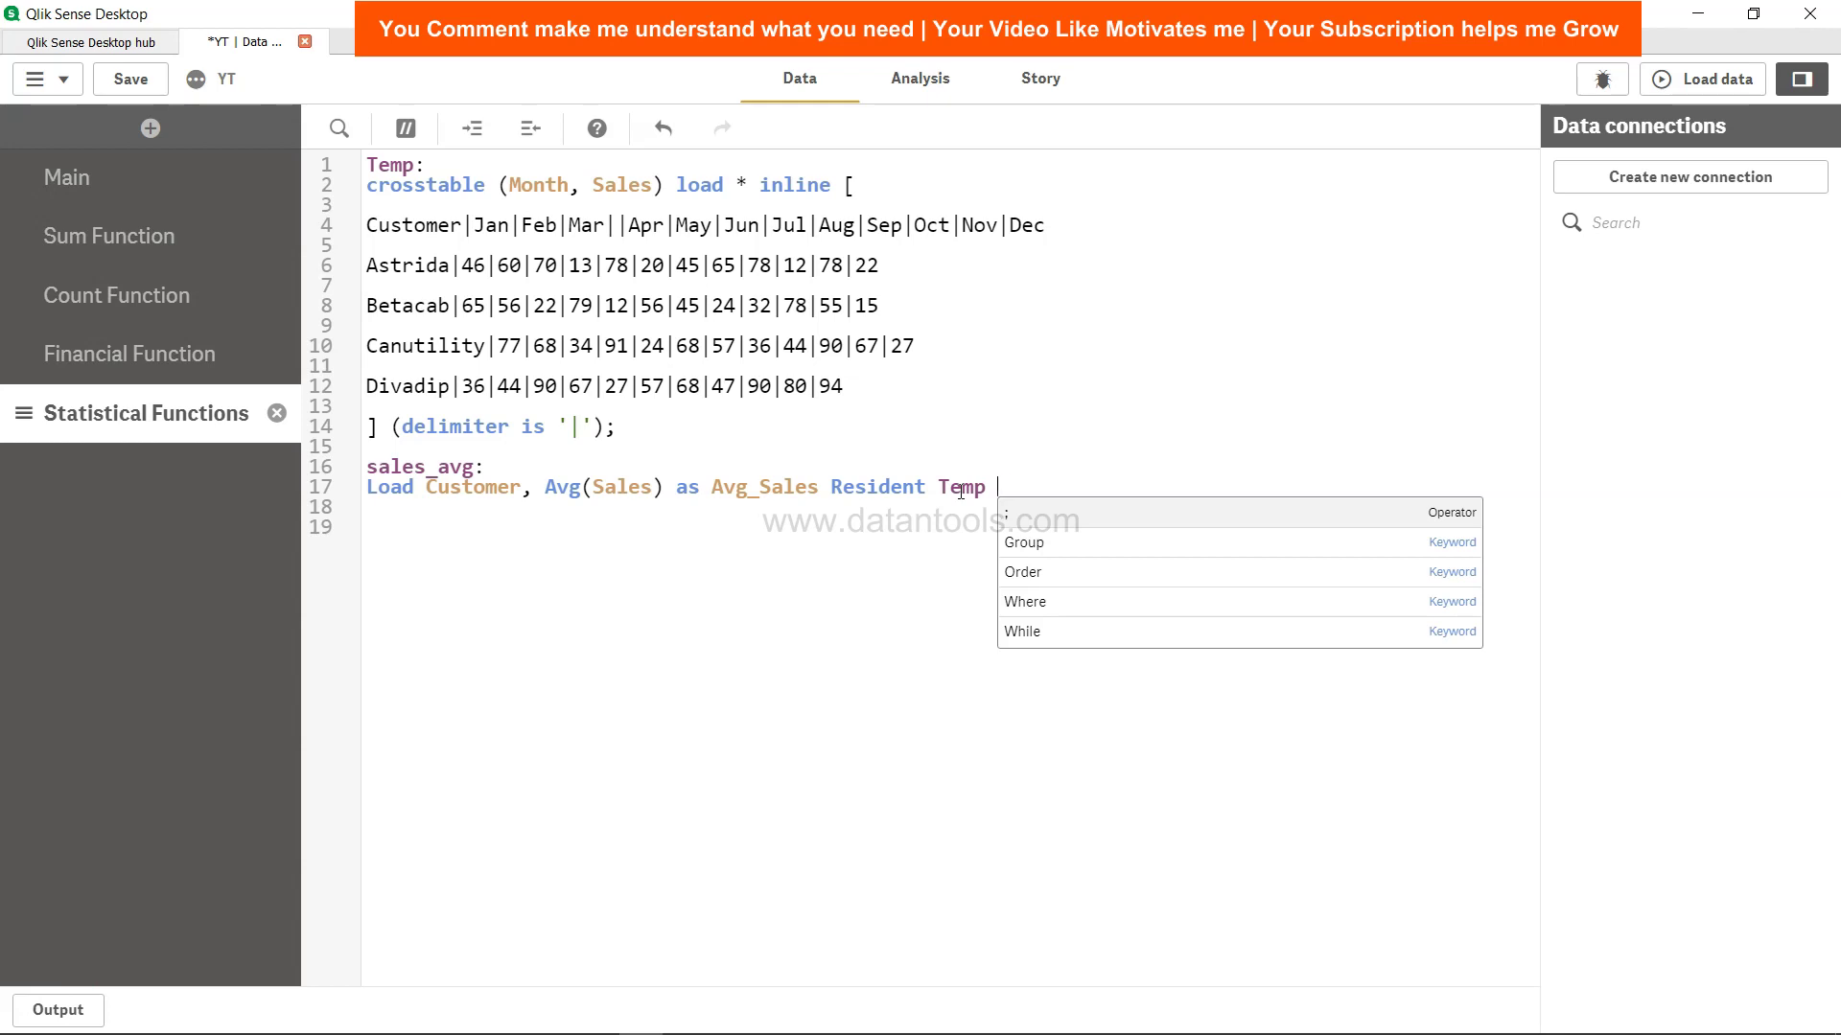
text( Group)
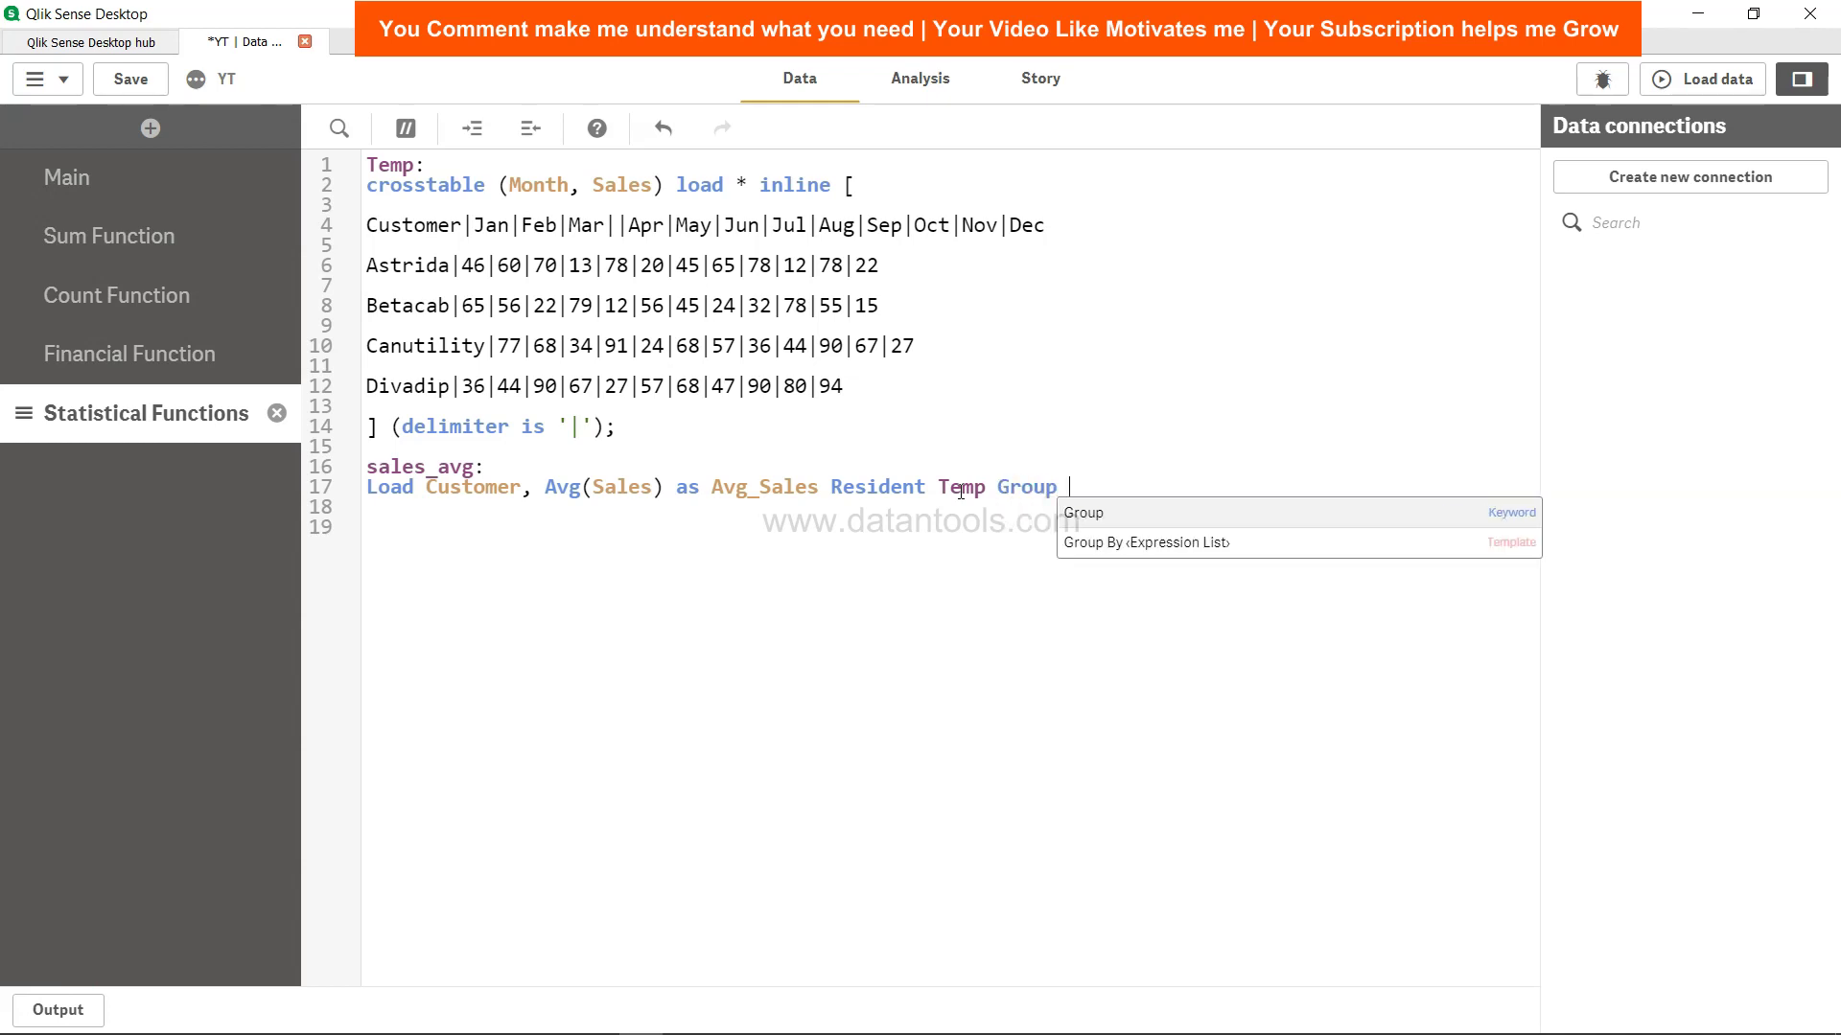
text( By )
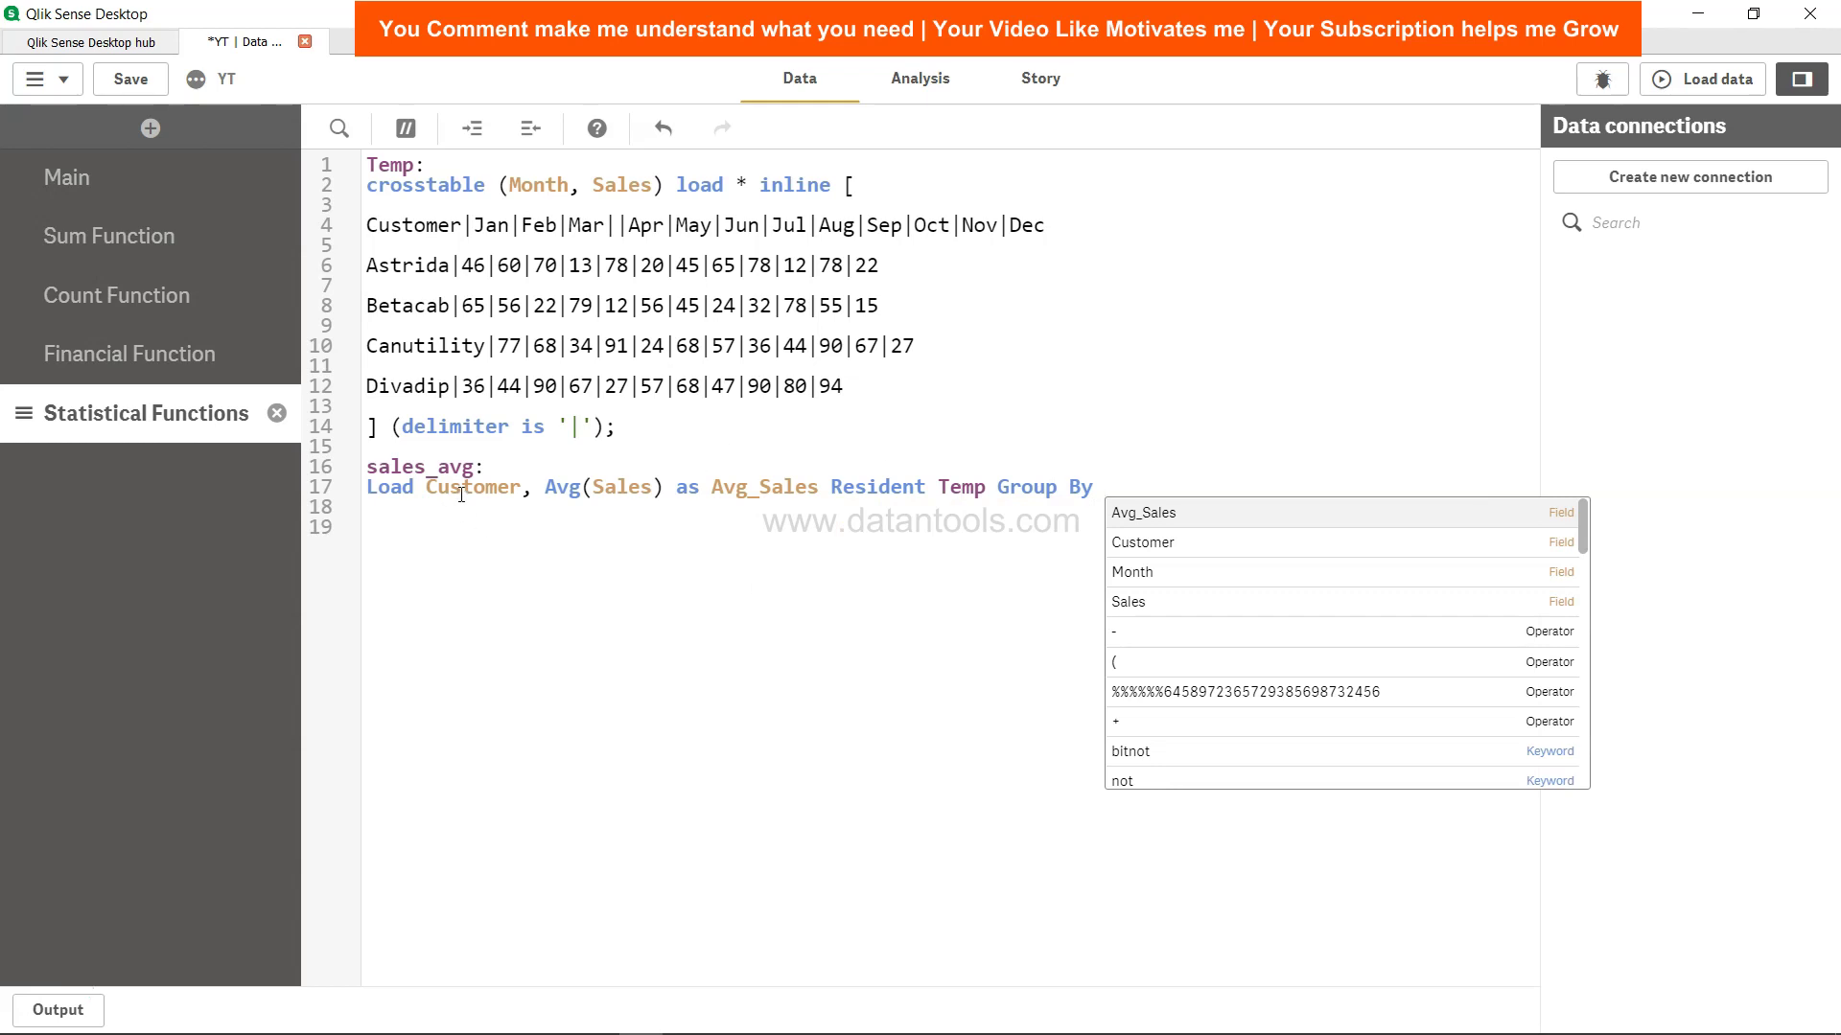
text(Customer;)
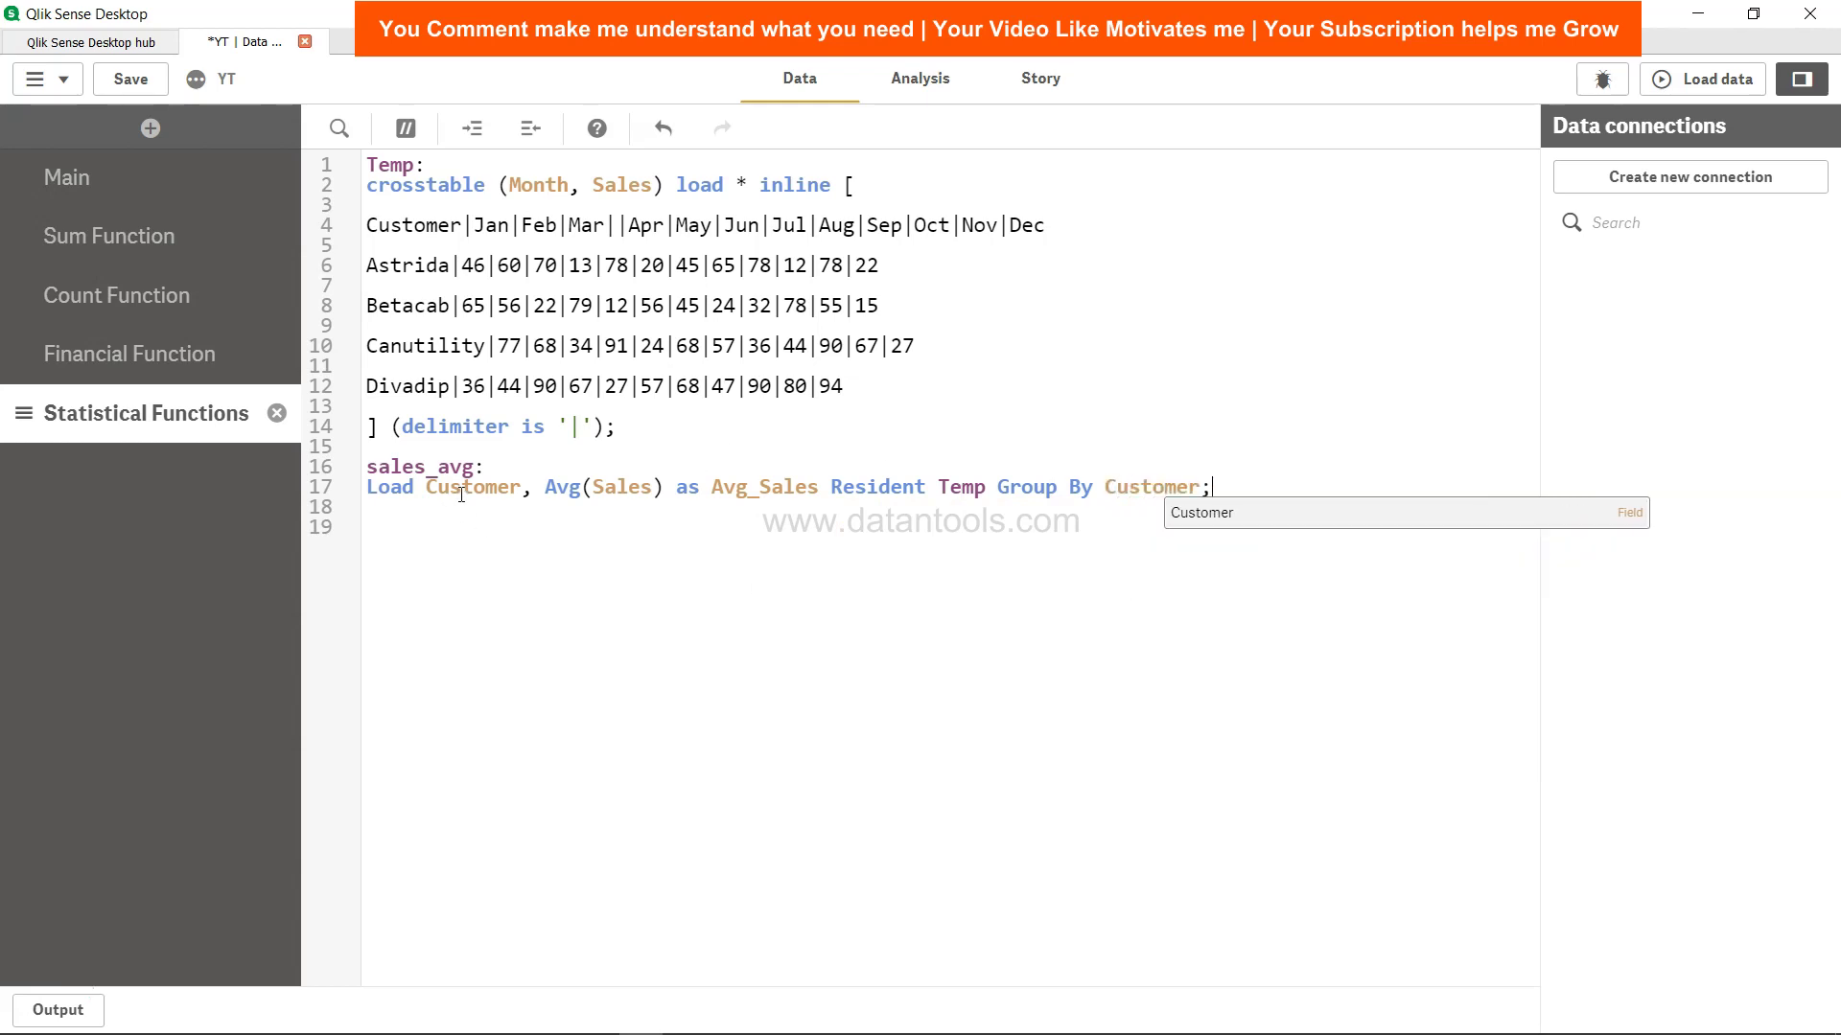
Step: Save the app, reload the data, and dismiss the load report
click(128, 79)
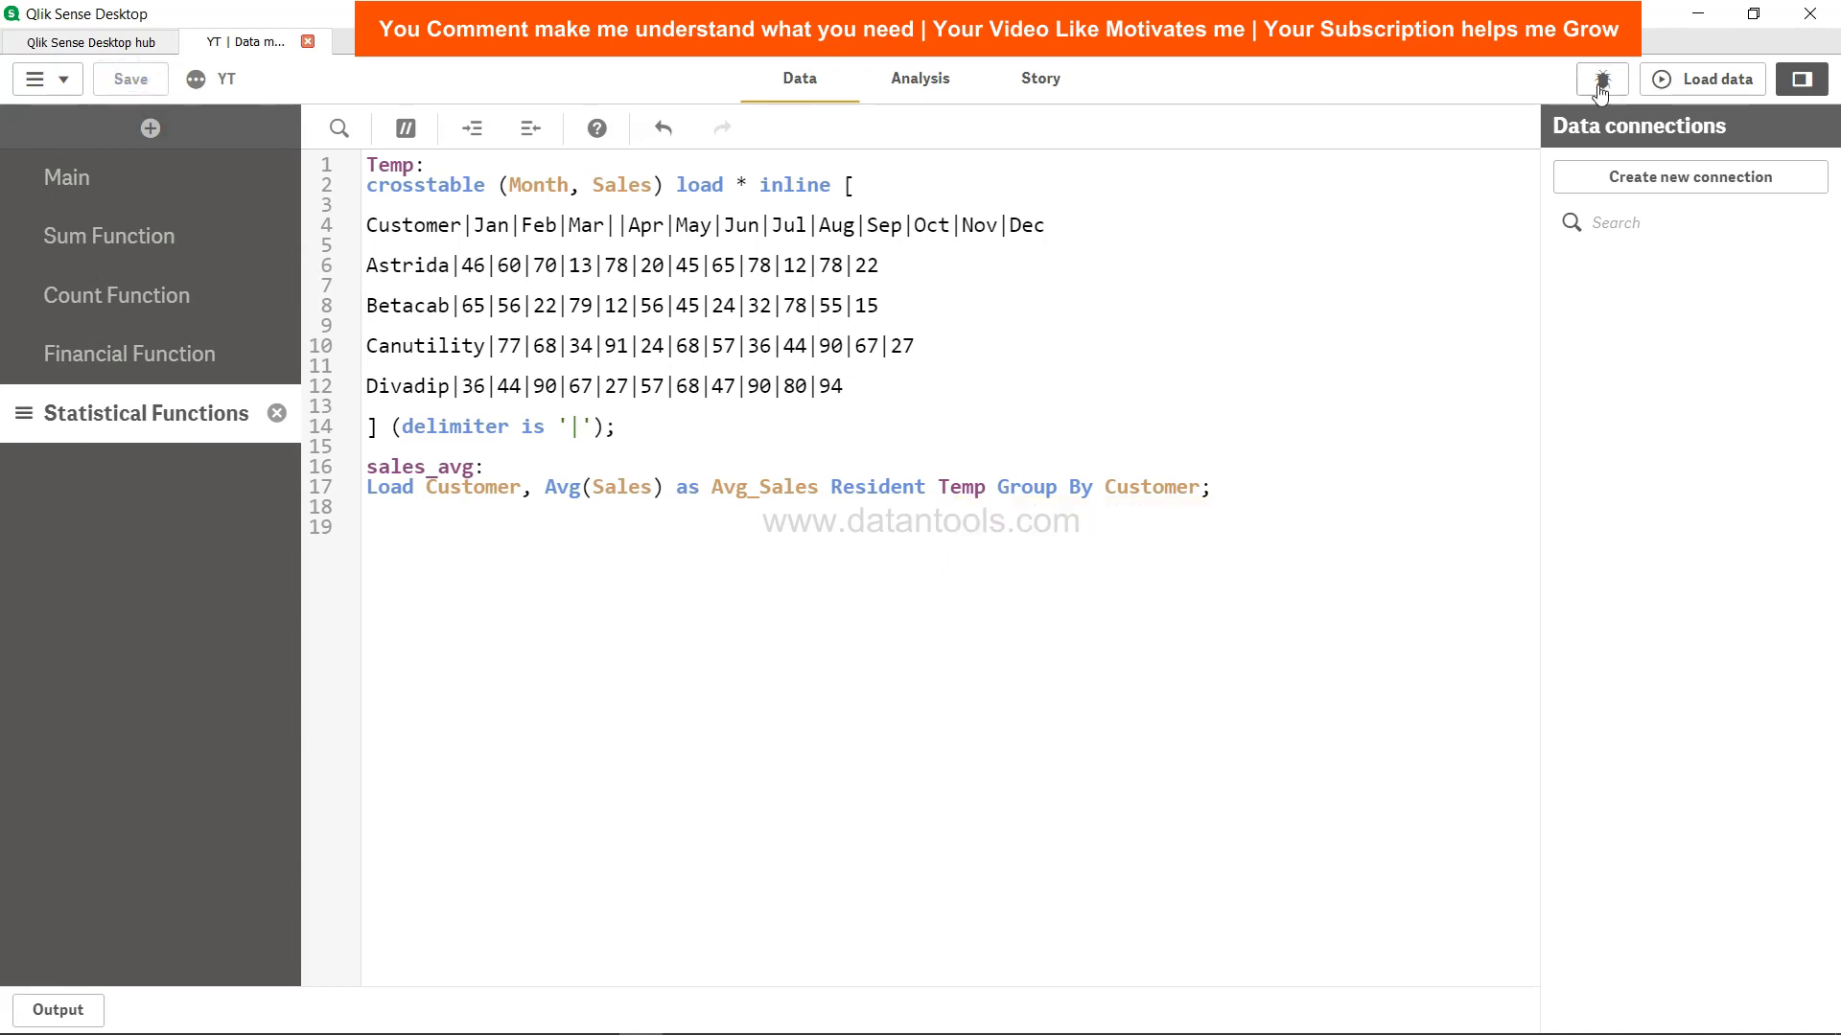
click(1700, 77)
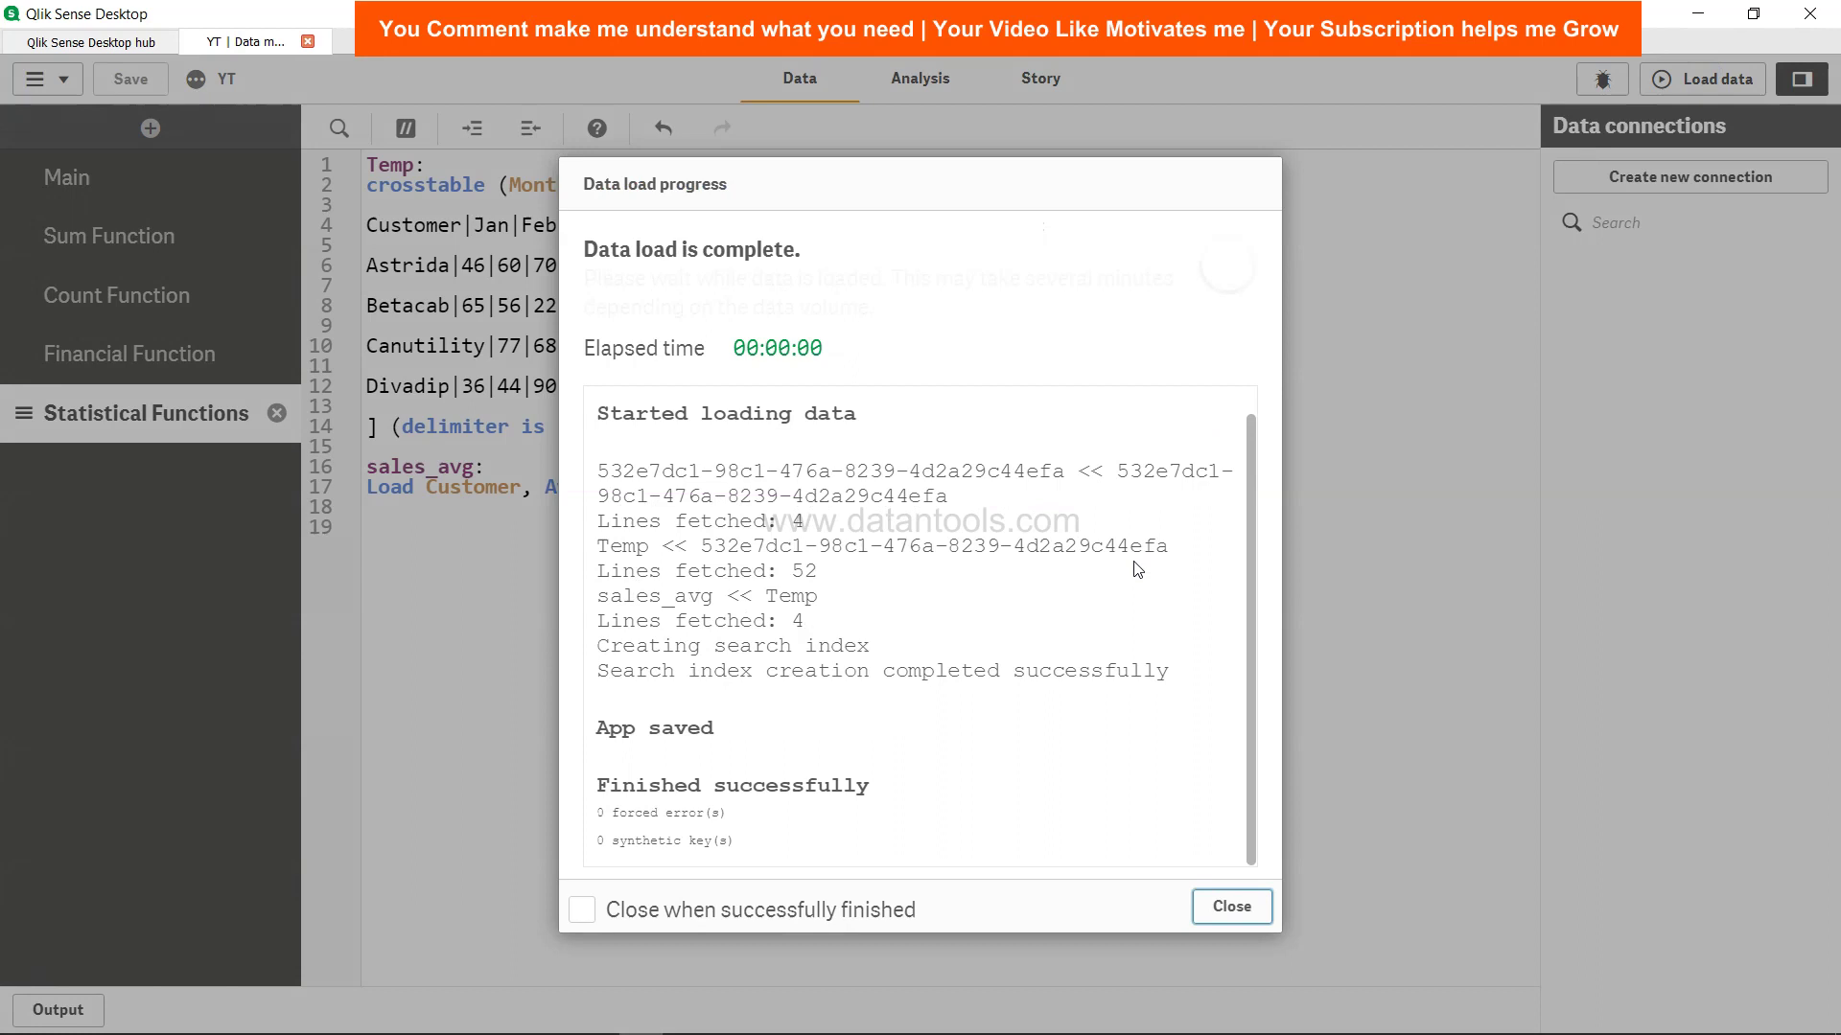
click(1234, 908)
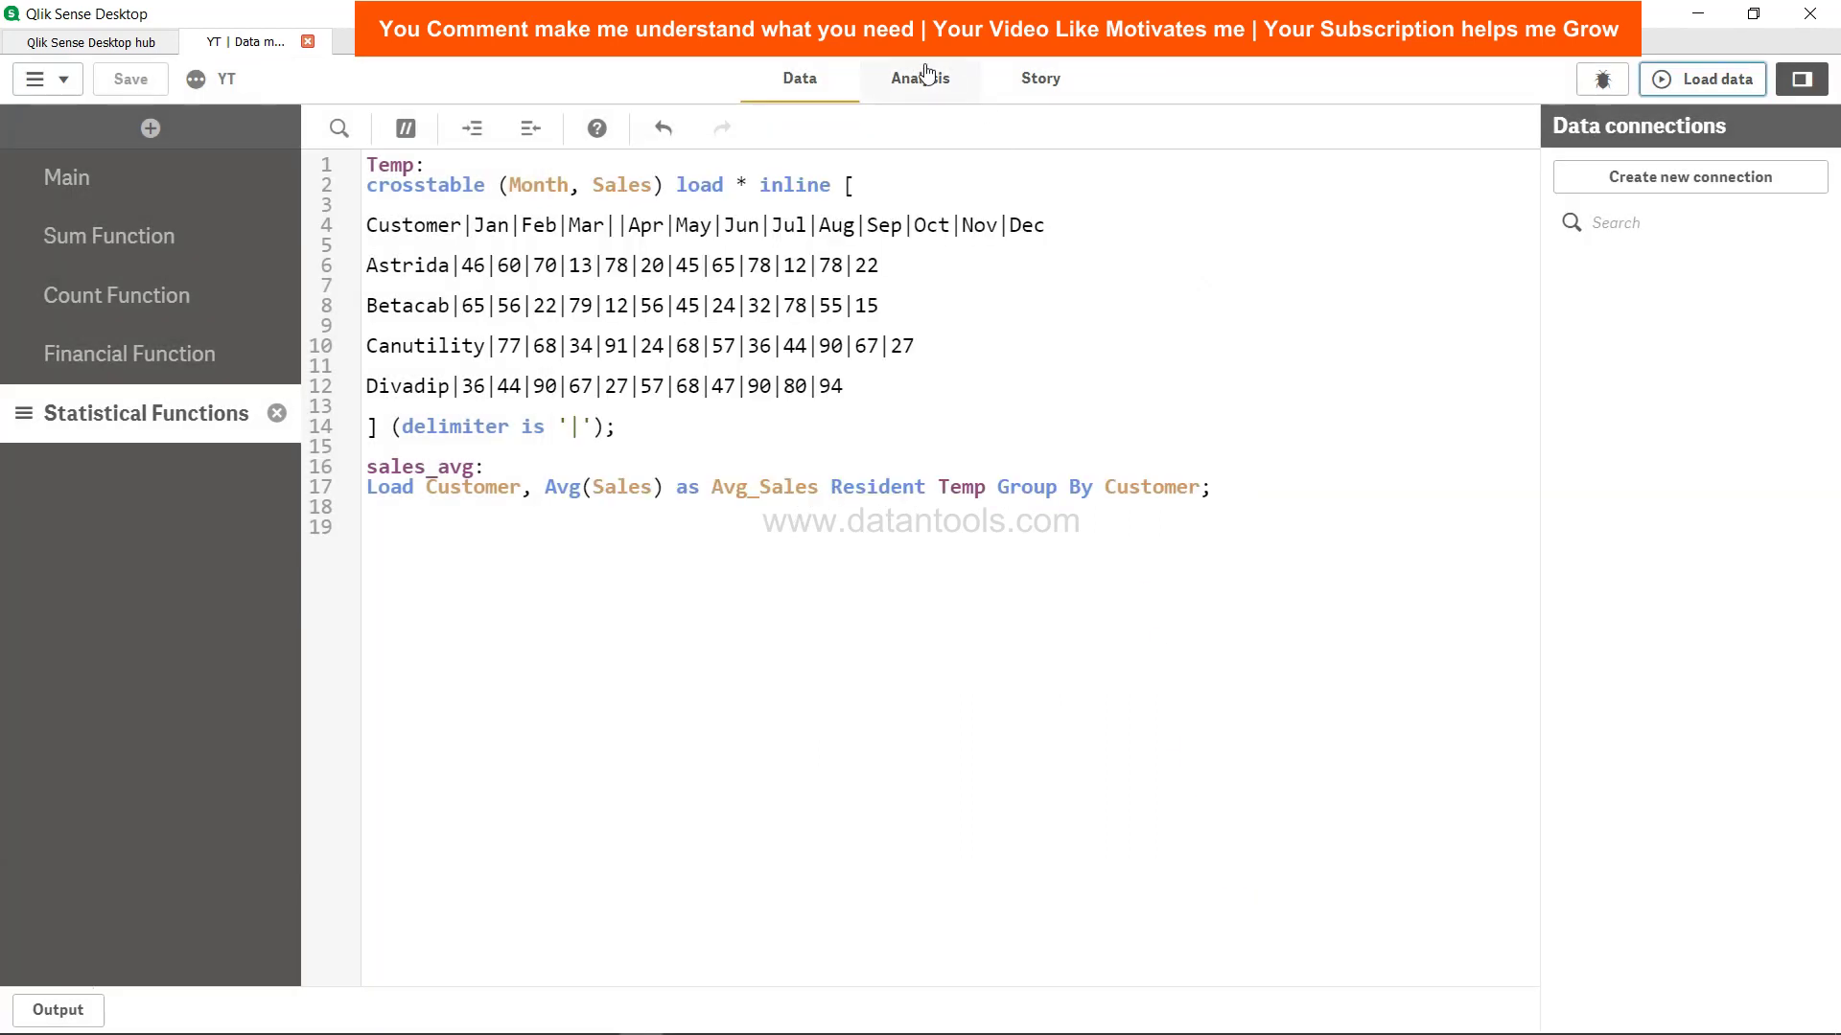
Step: Place a new table on the Statistical Functions sheet with Customer as its dimension
click(922, 76)
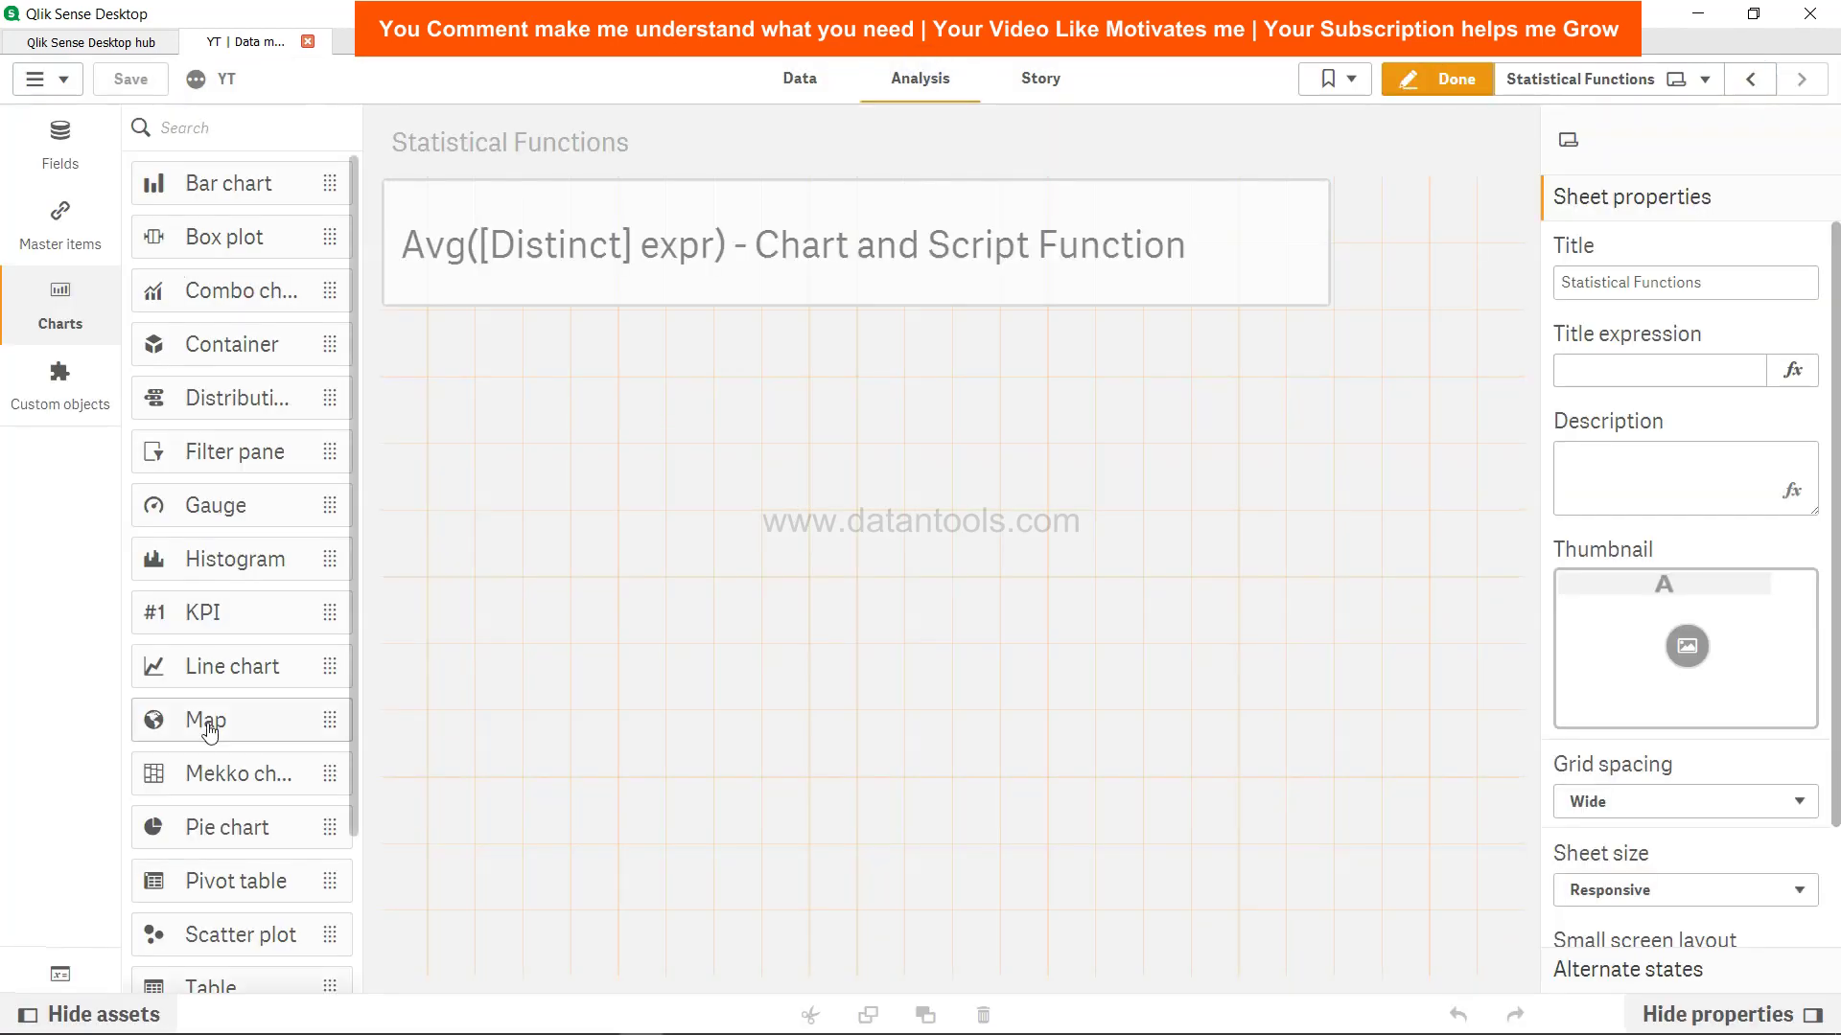
scroll(205, 719, down, 3)
drag(216, 813, 617, 483)
click(661, 470)
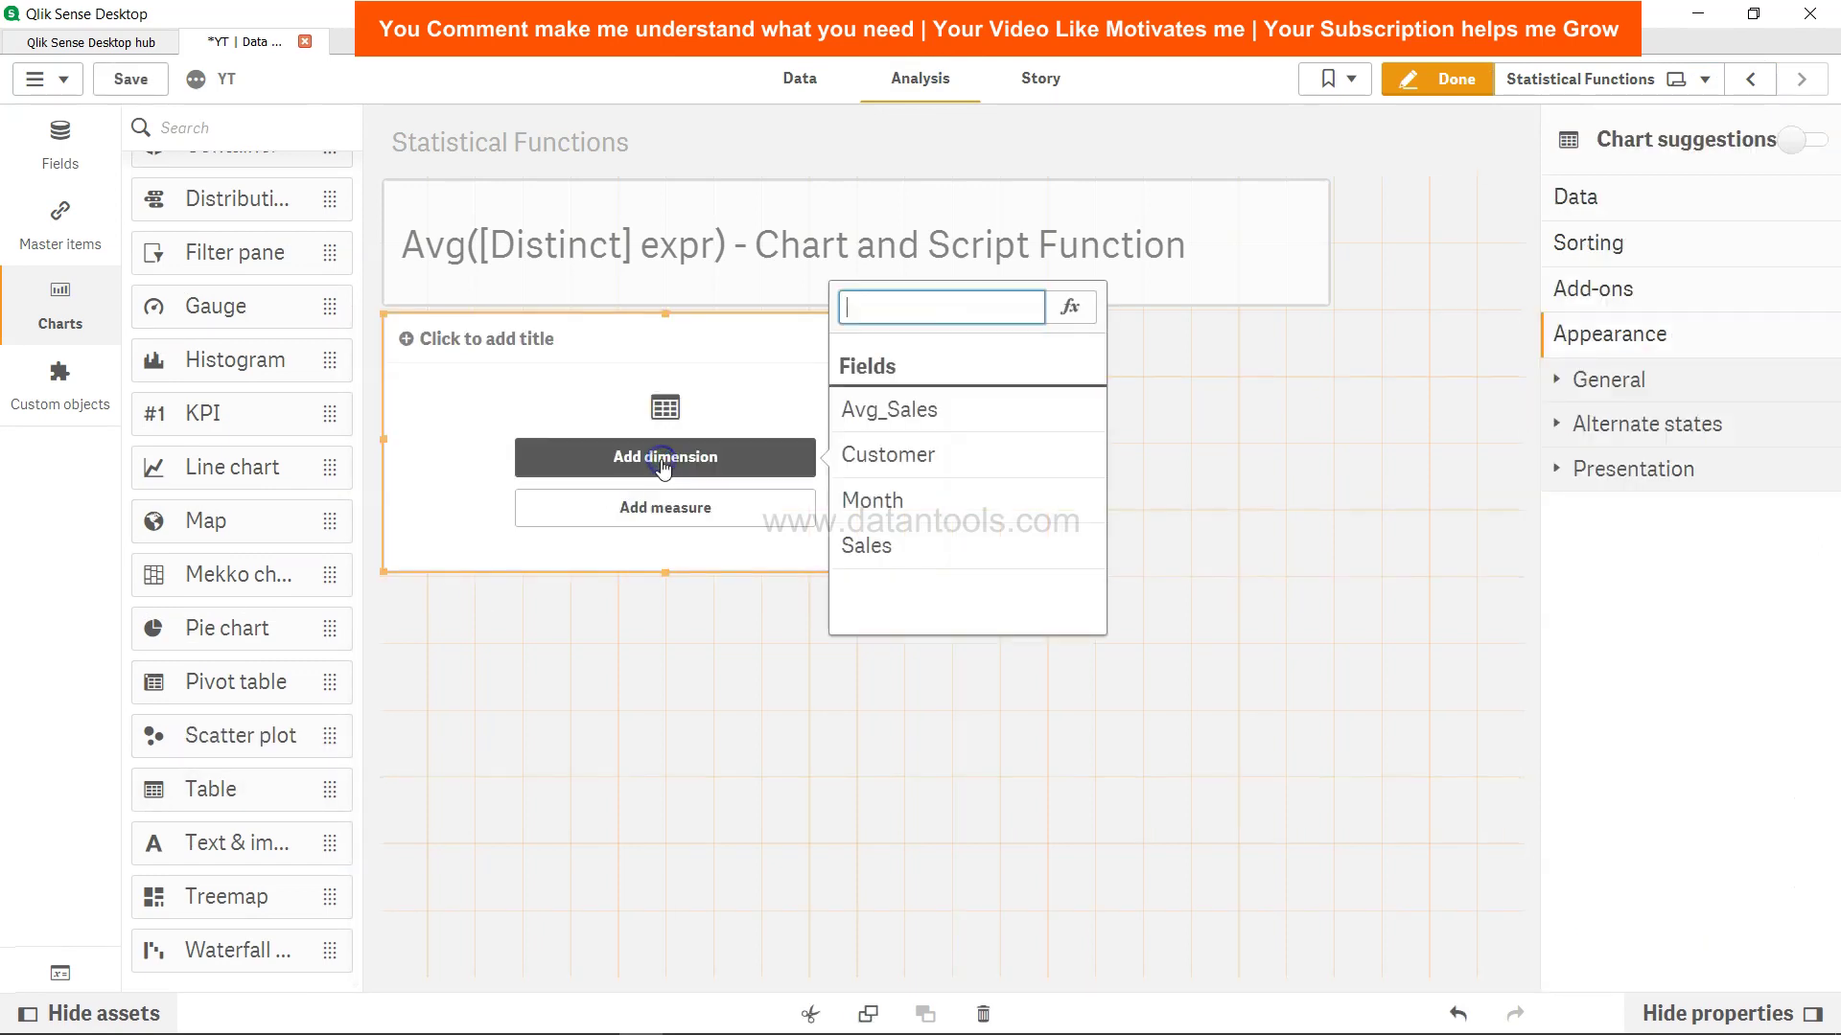
click(883, 452)
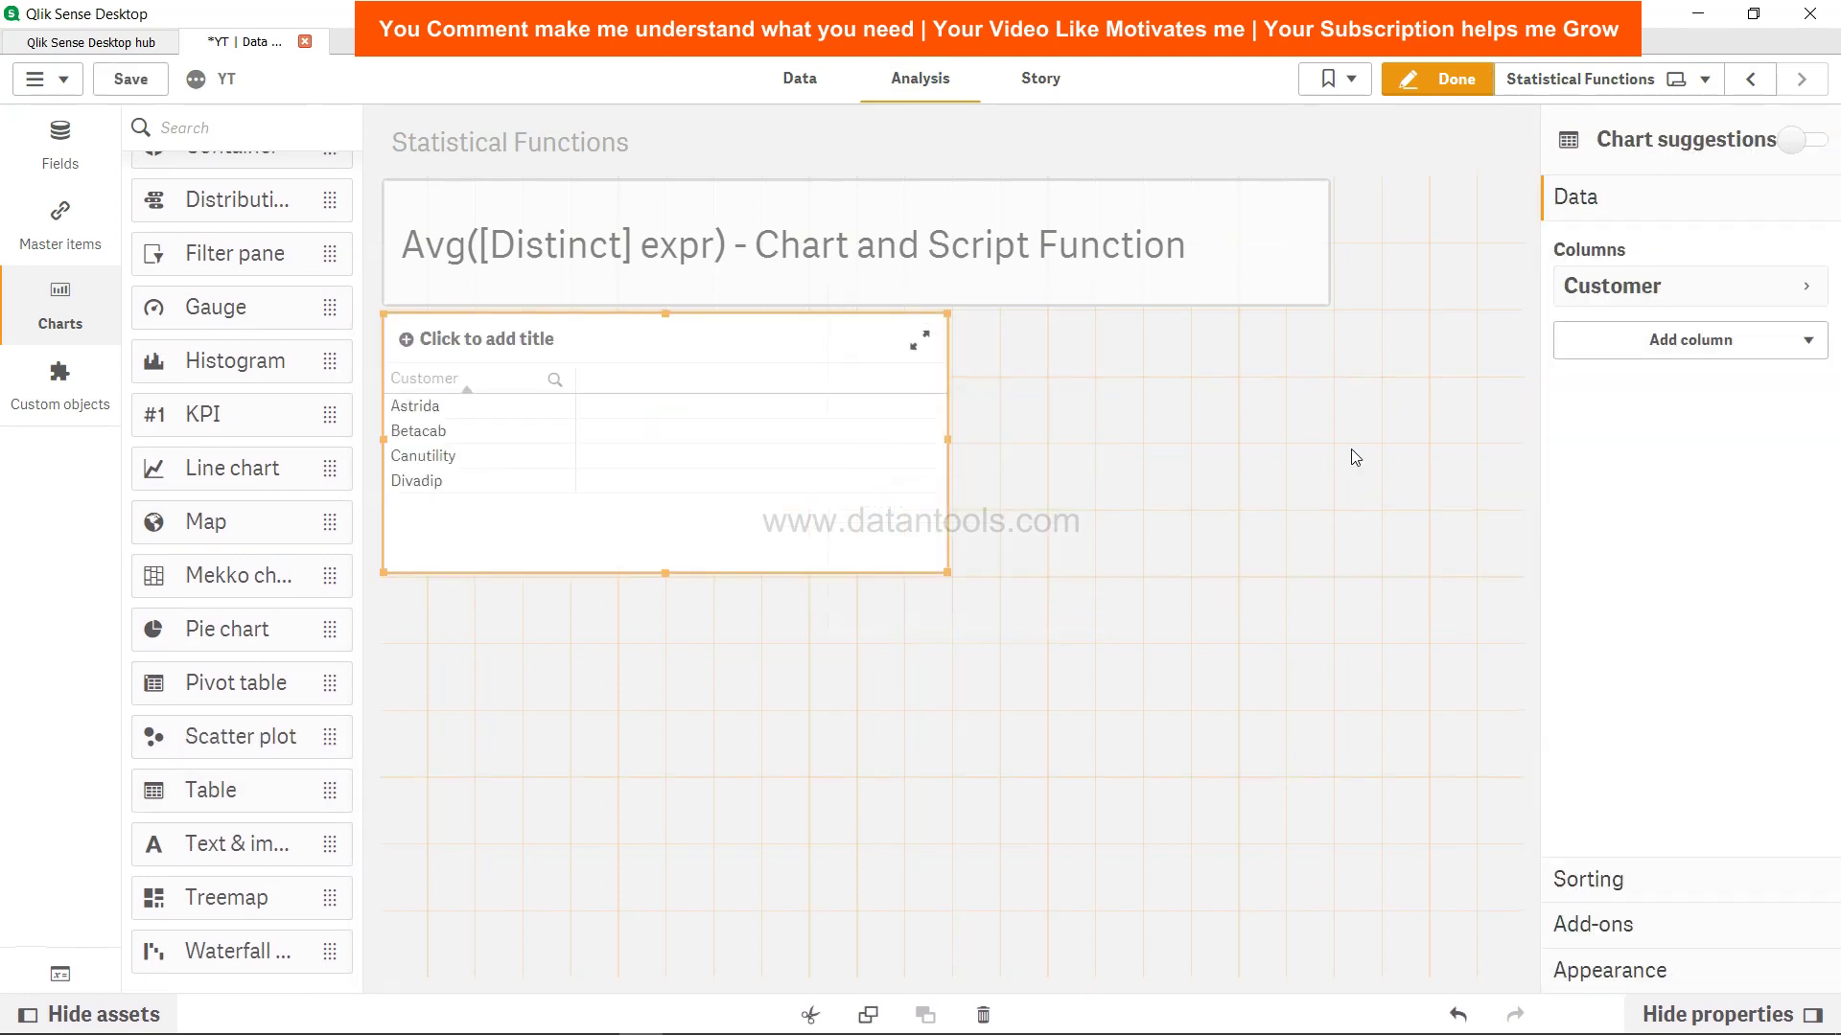
Step: Add Avg_Sales as a second dimension column beside Customer
click(1737, 337)
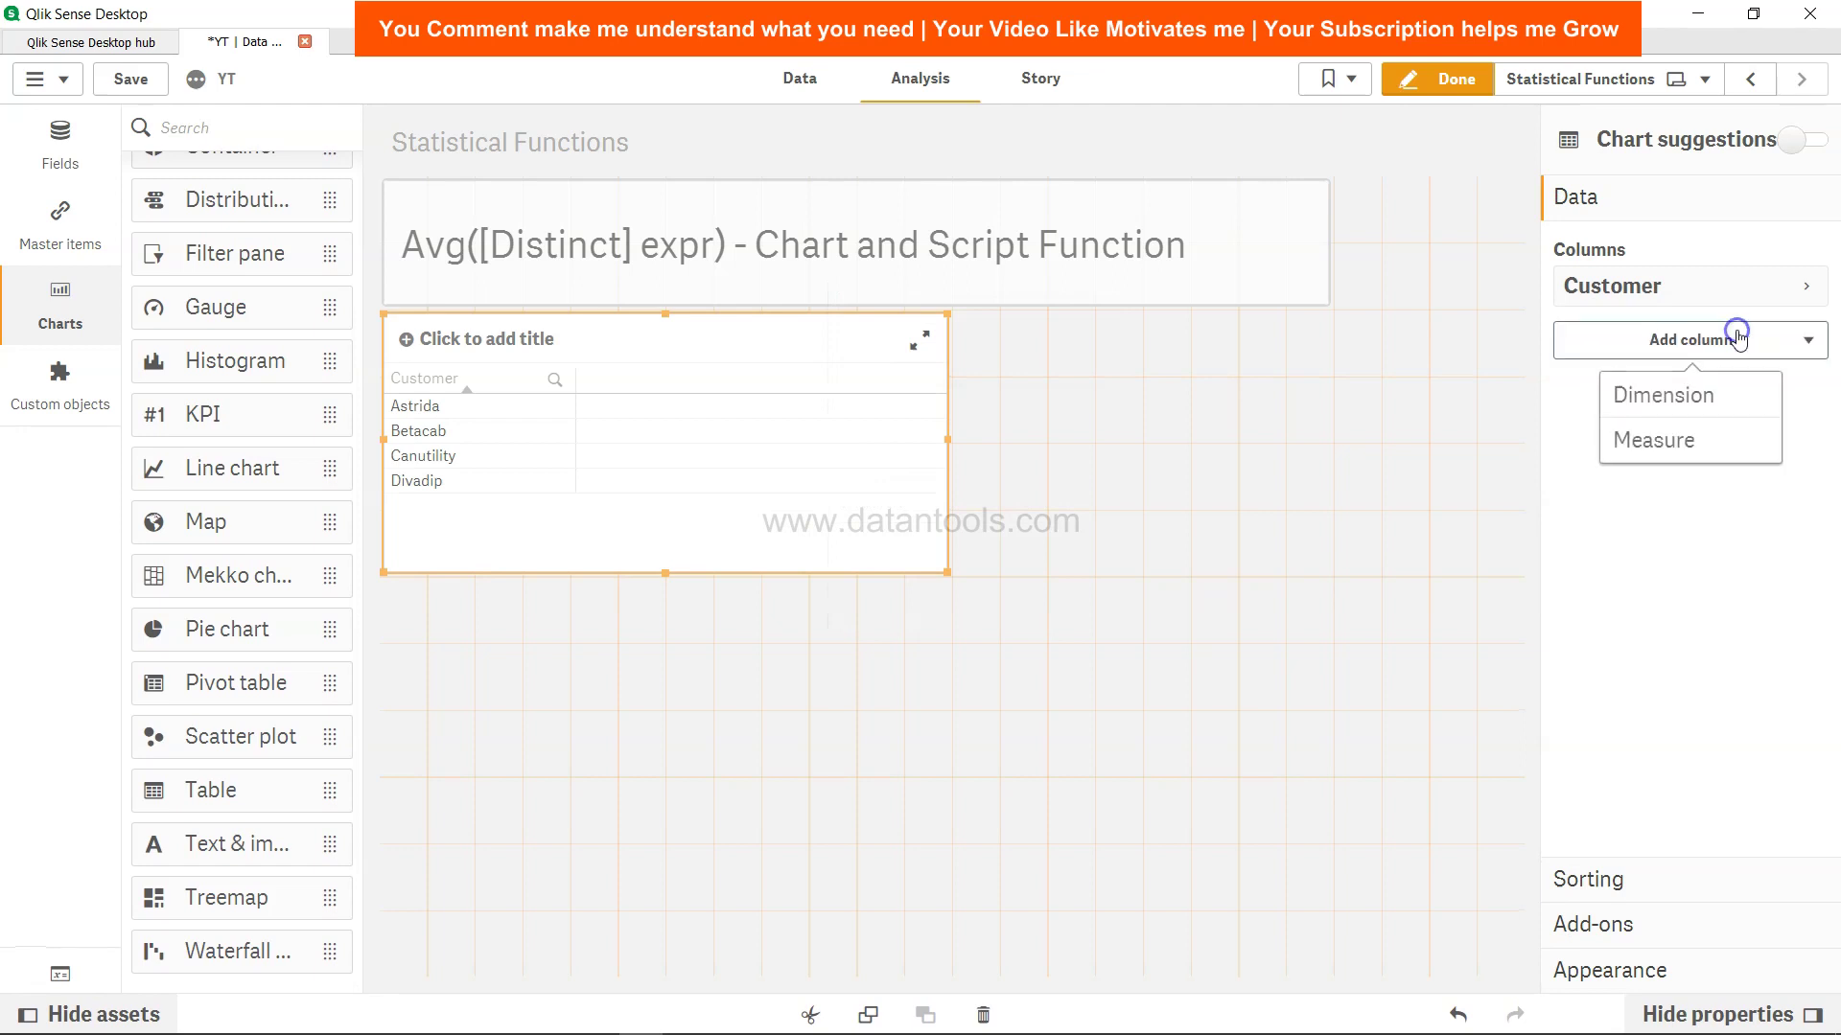
click(1715, 393)
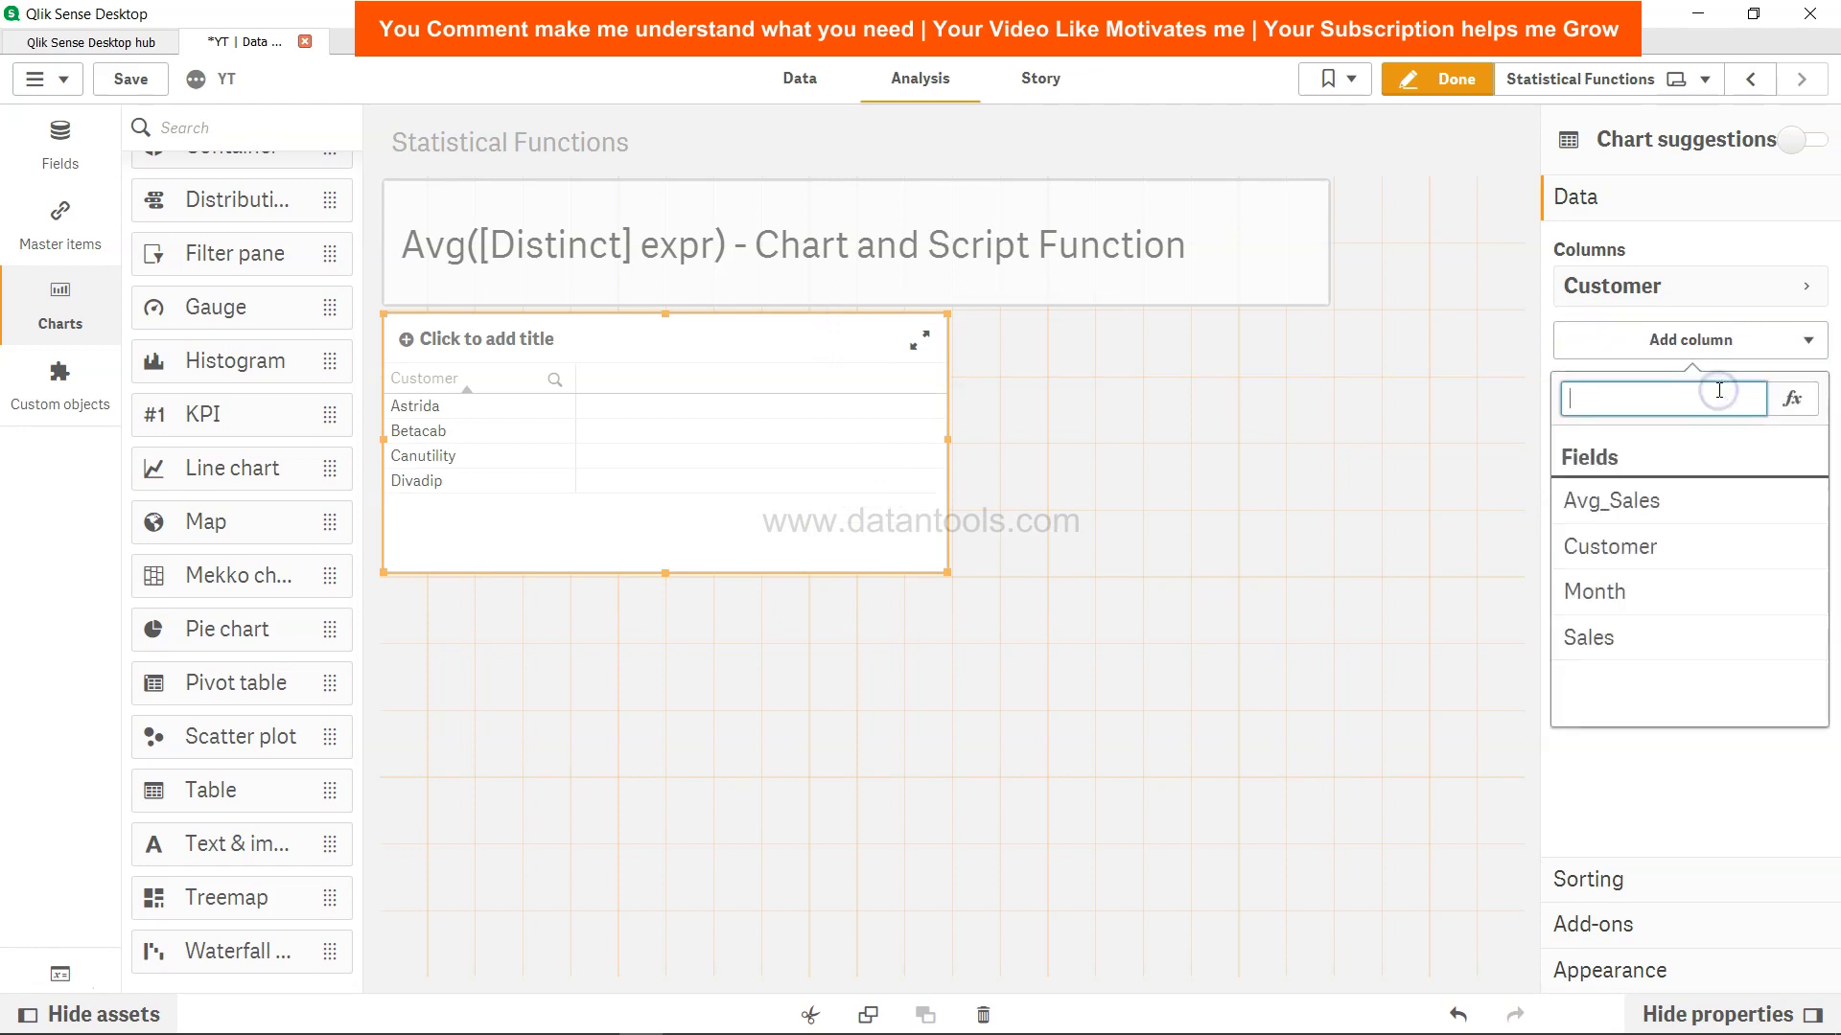
click(1661, 502)
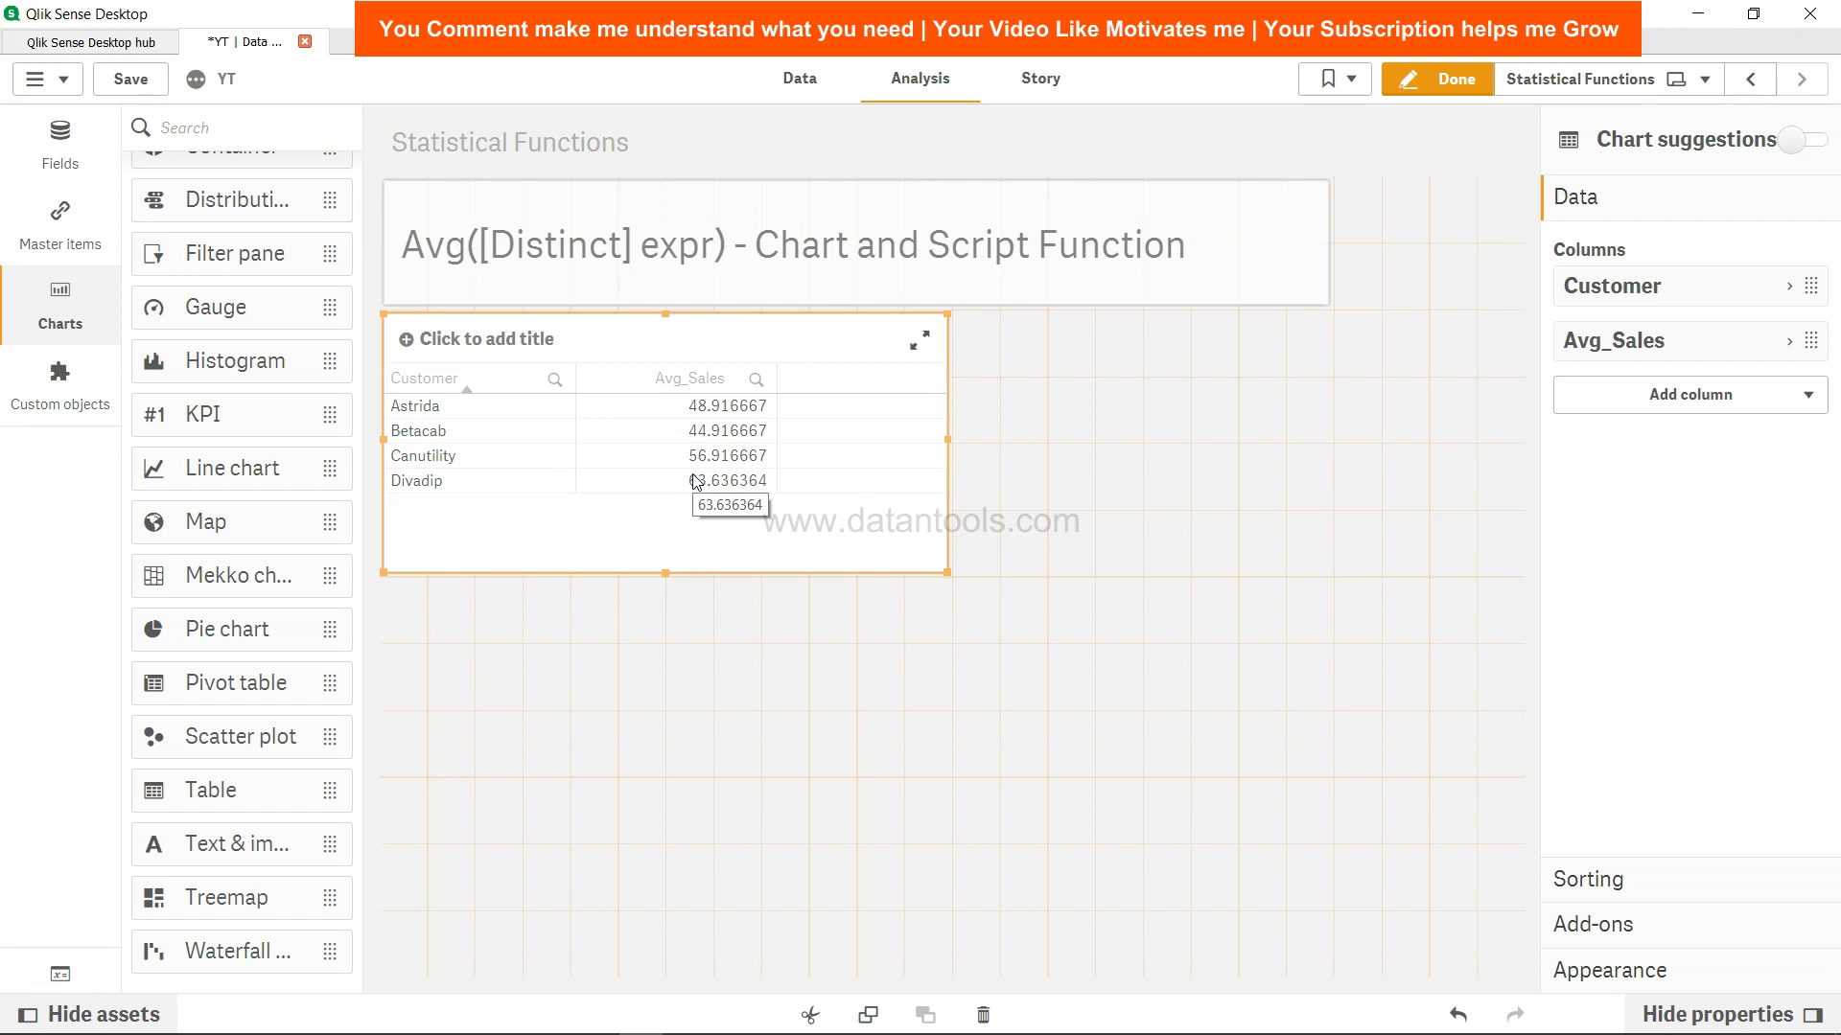
click(1764, 395)
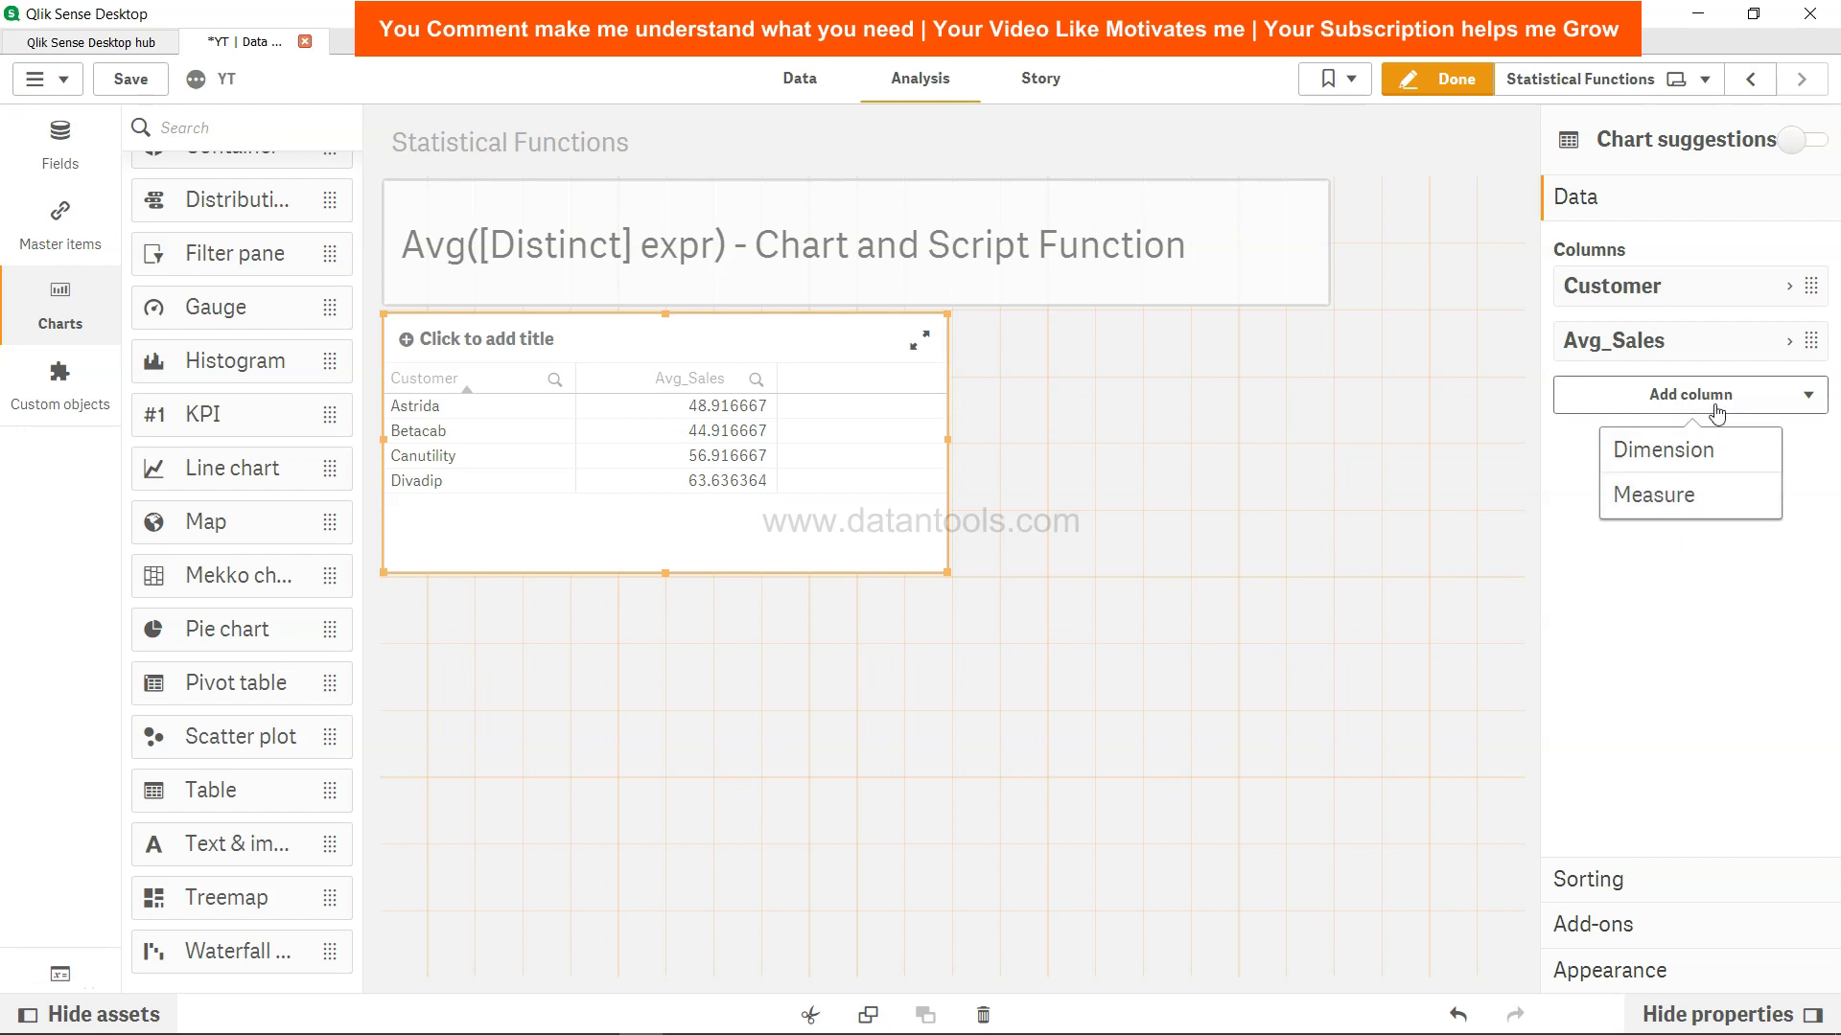
Step: Add an Avg(Sales) measure column to the table, totalling 53.382979
click(1687, 496)
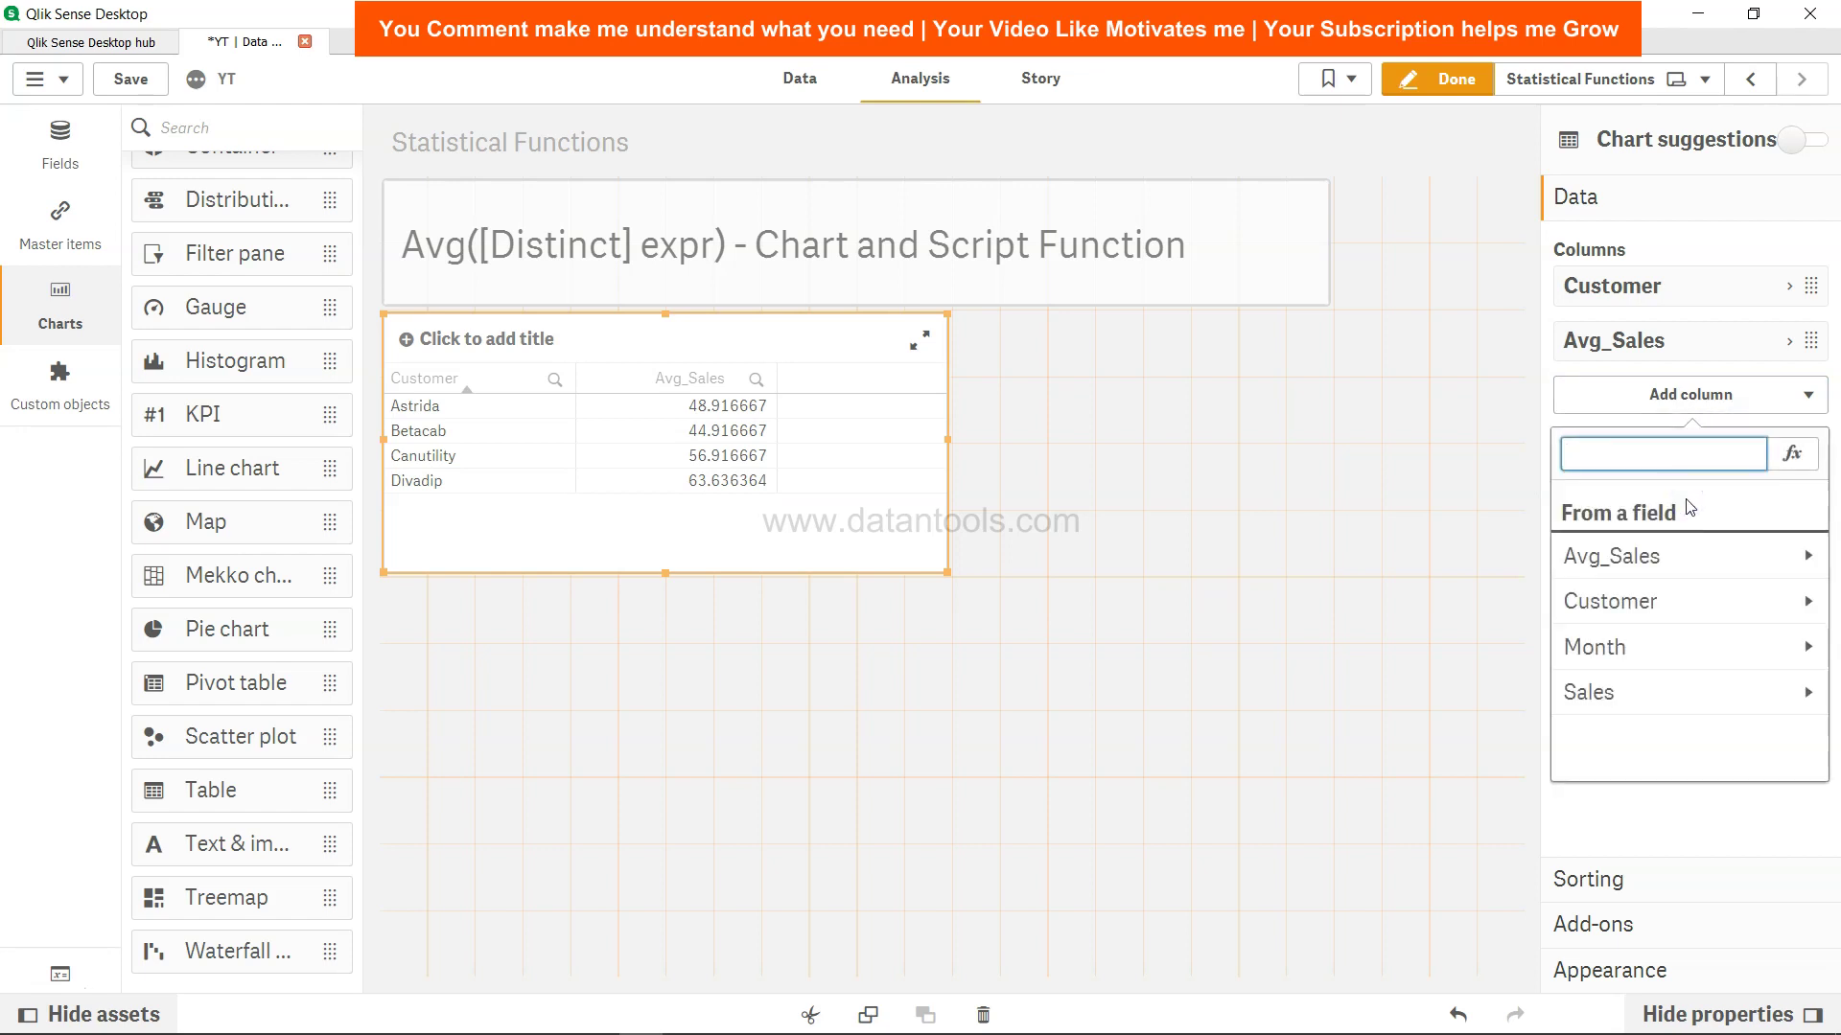
click(1697, 694)
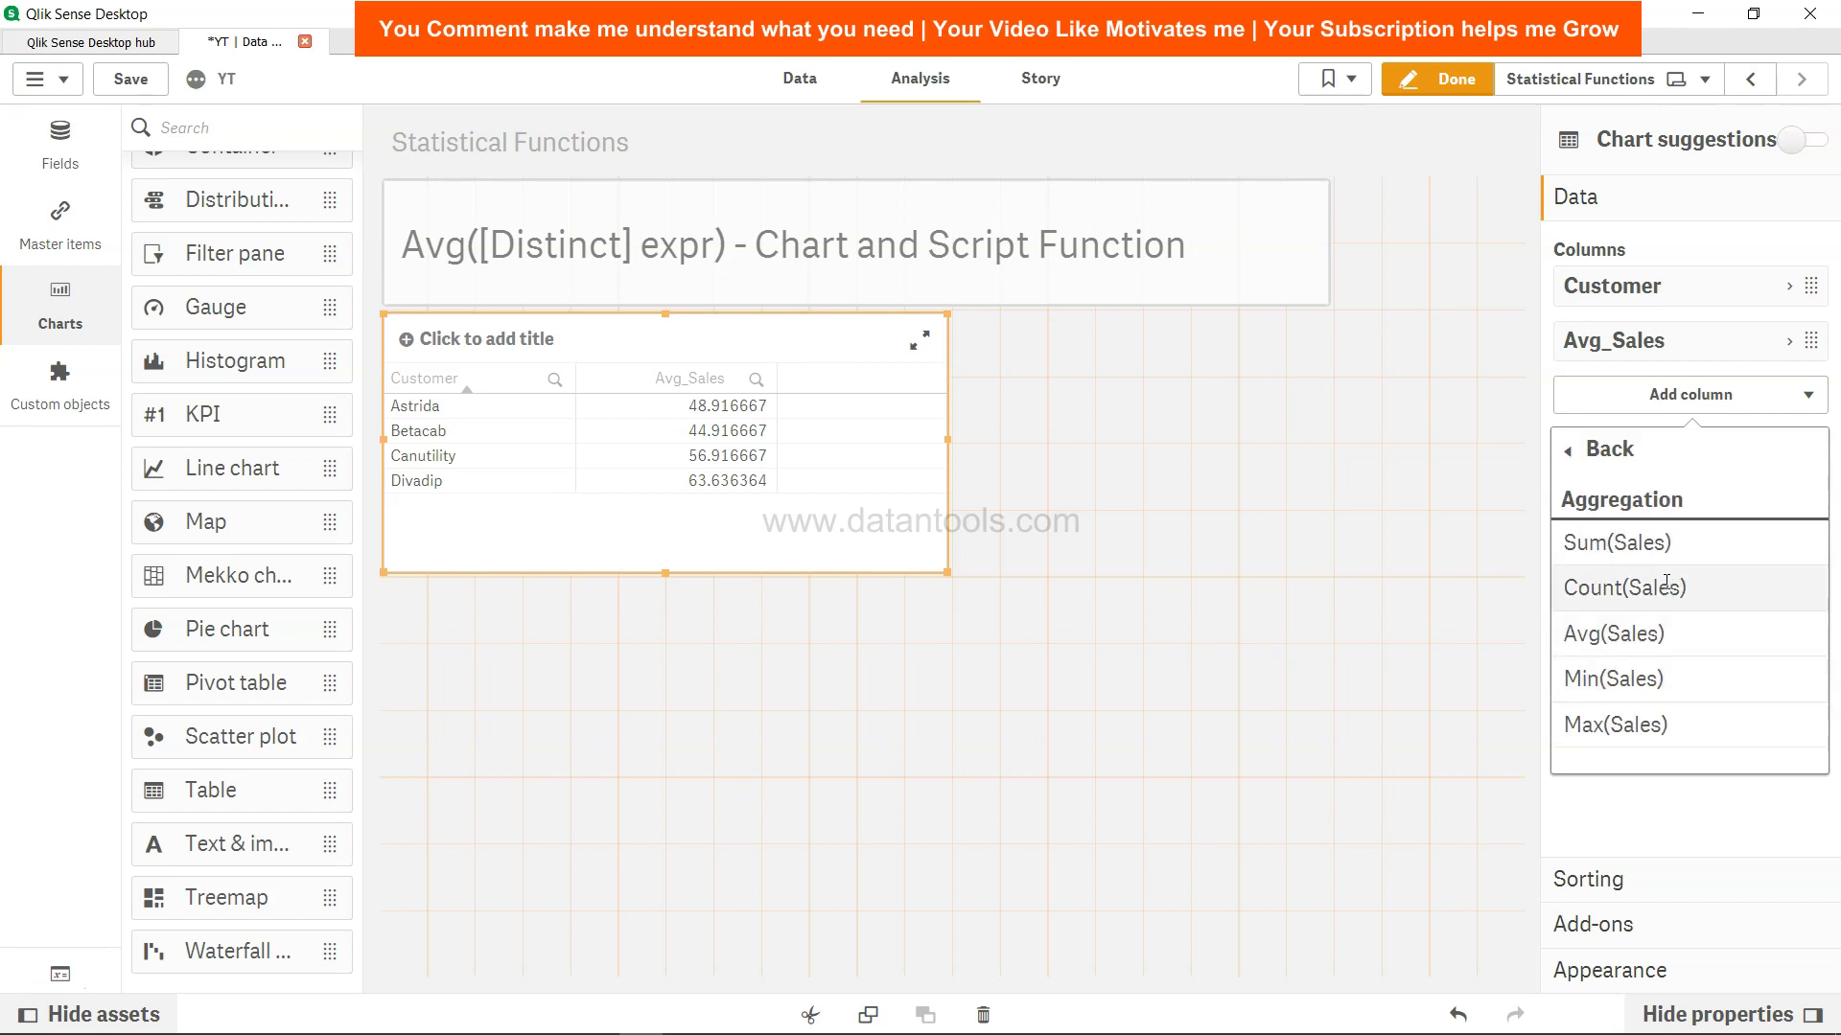
click(1626, 634)
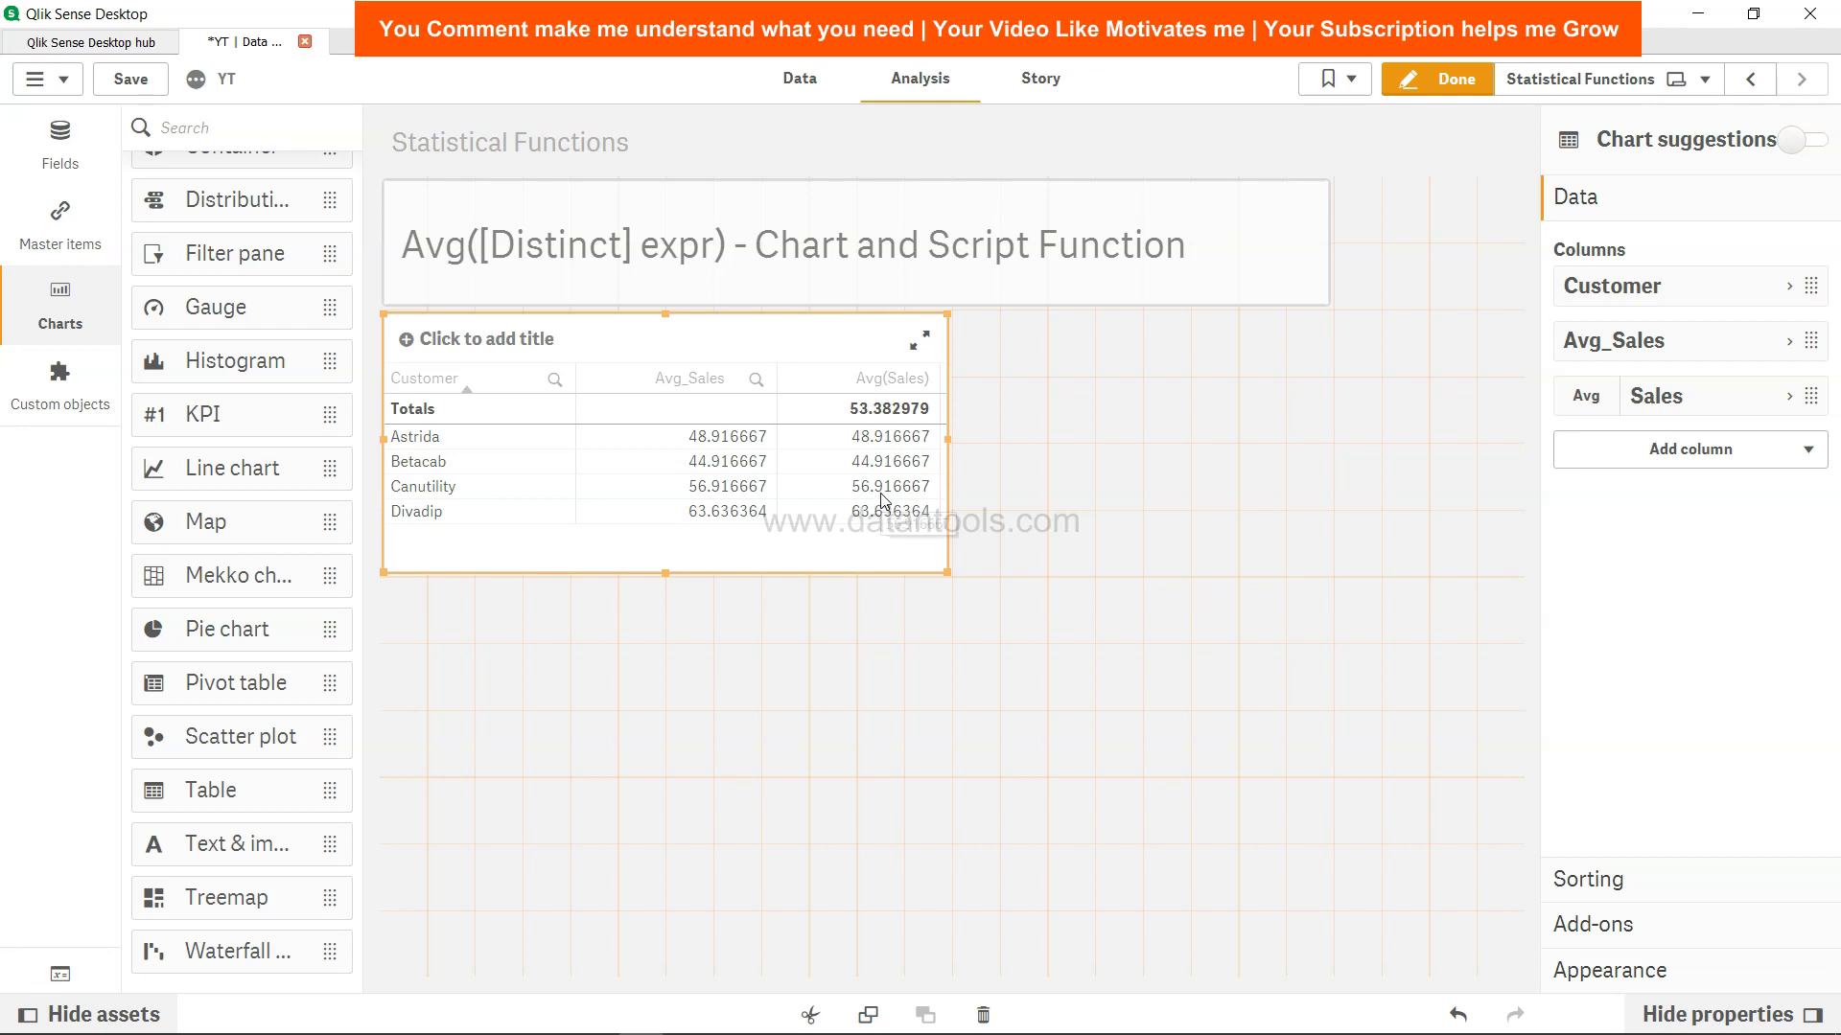
click(803, 77)
click(587, 488)
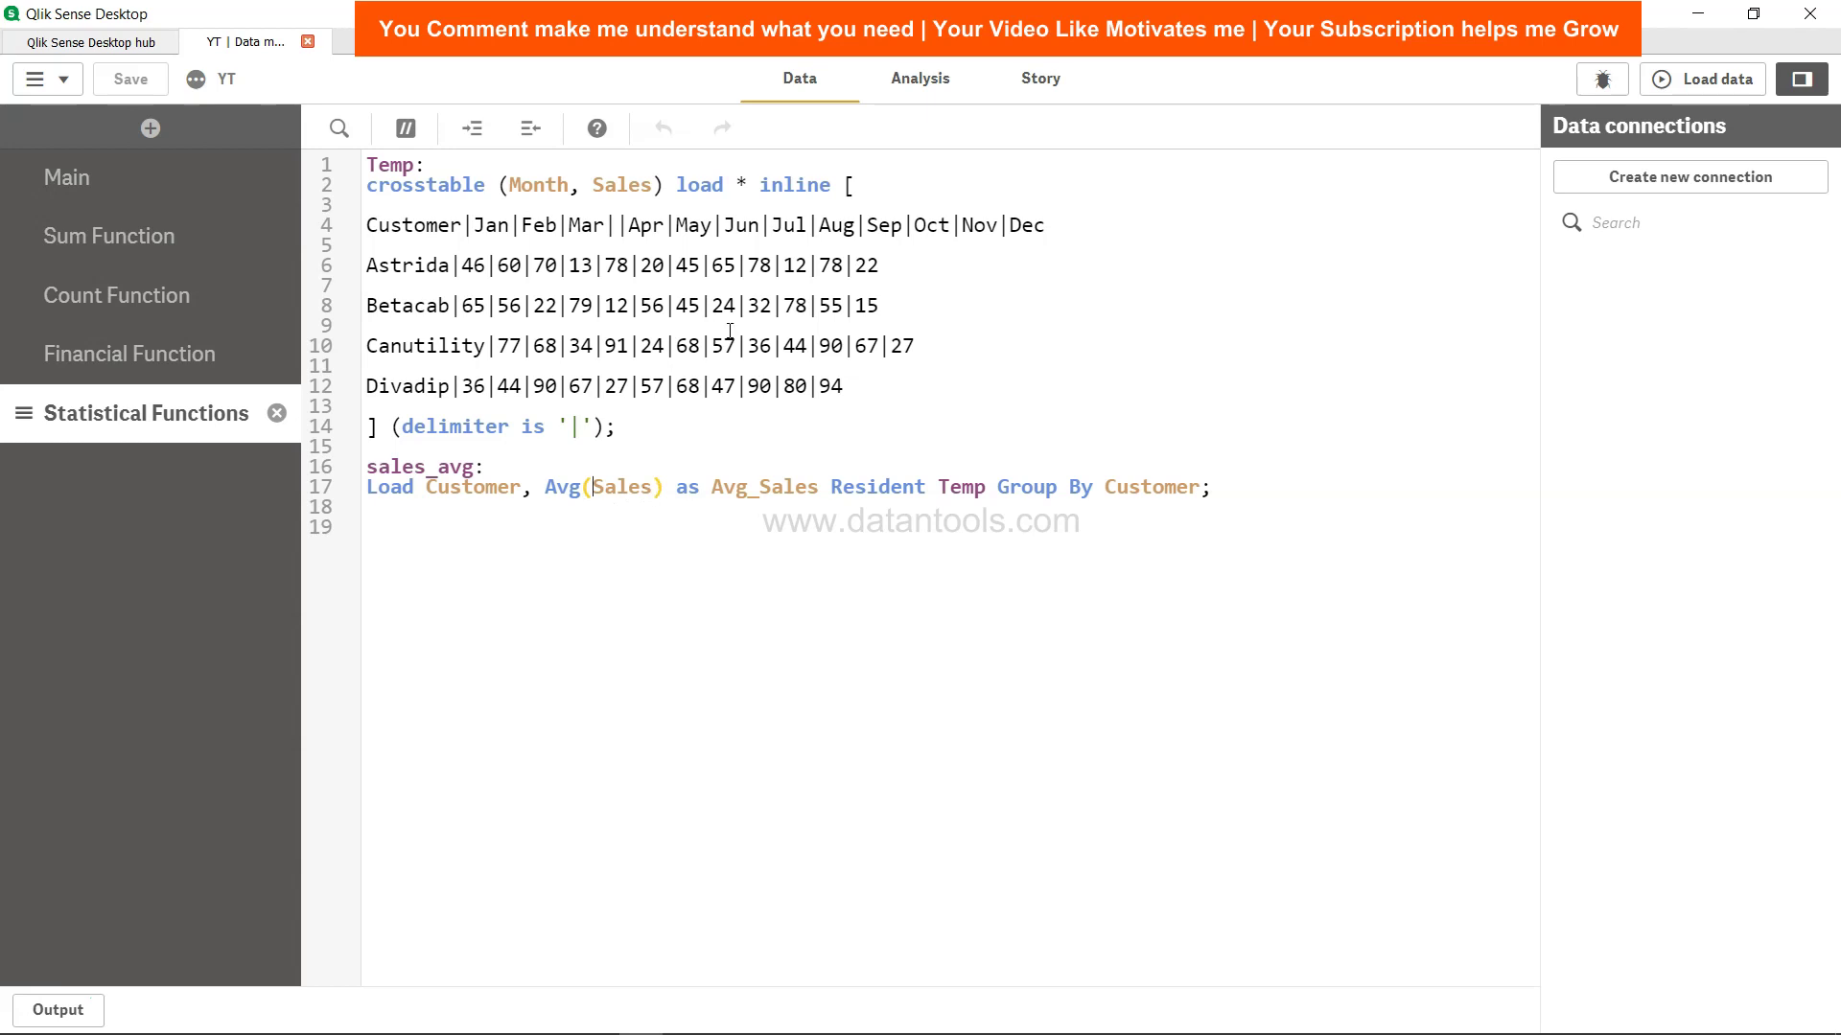
click(930, 80)
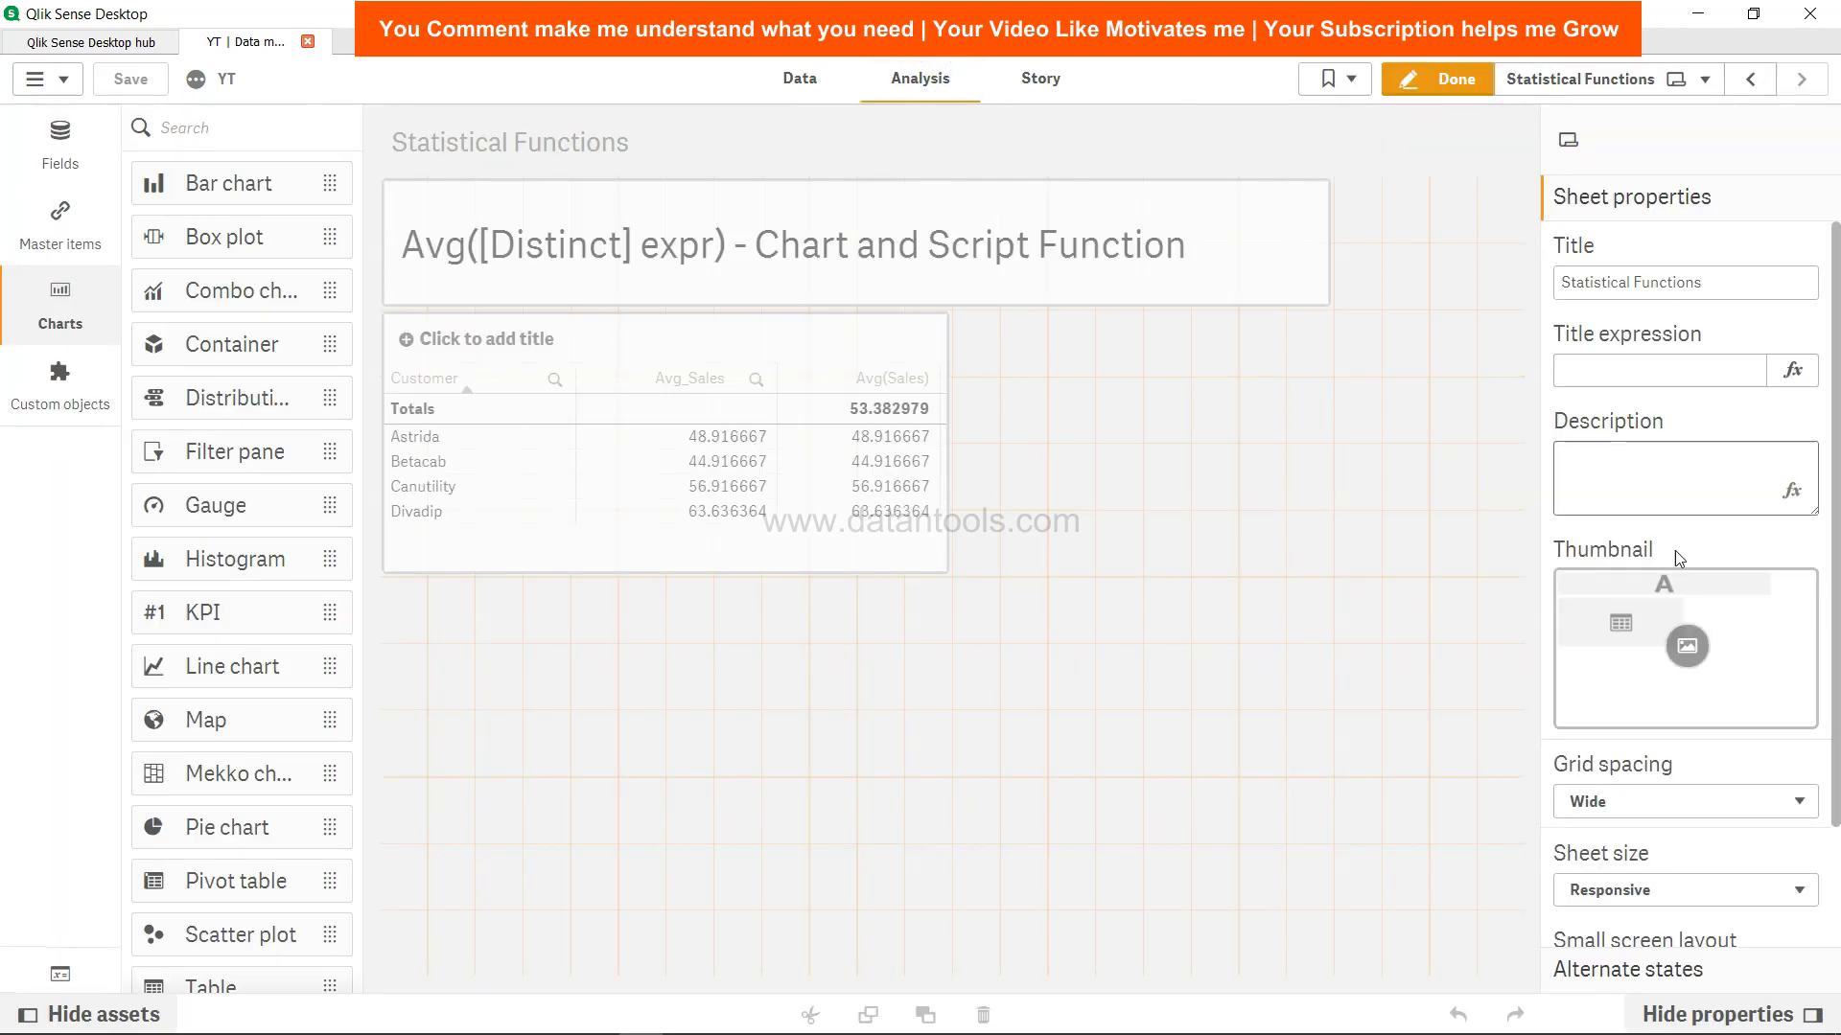
click(904, 506)
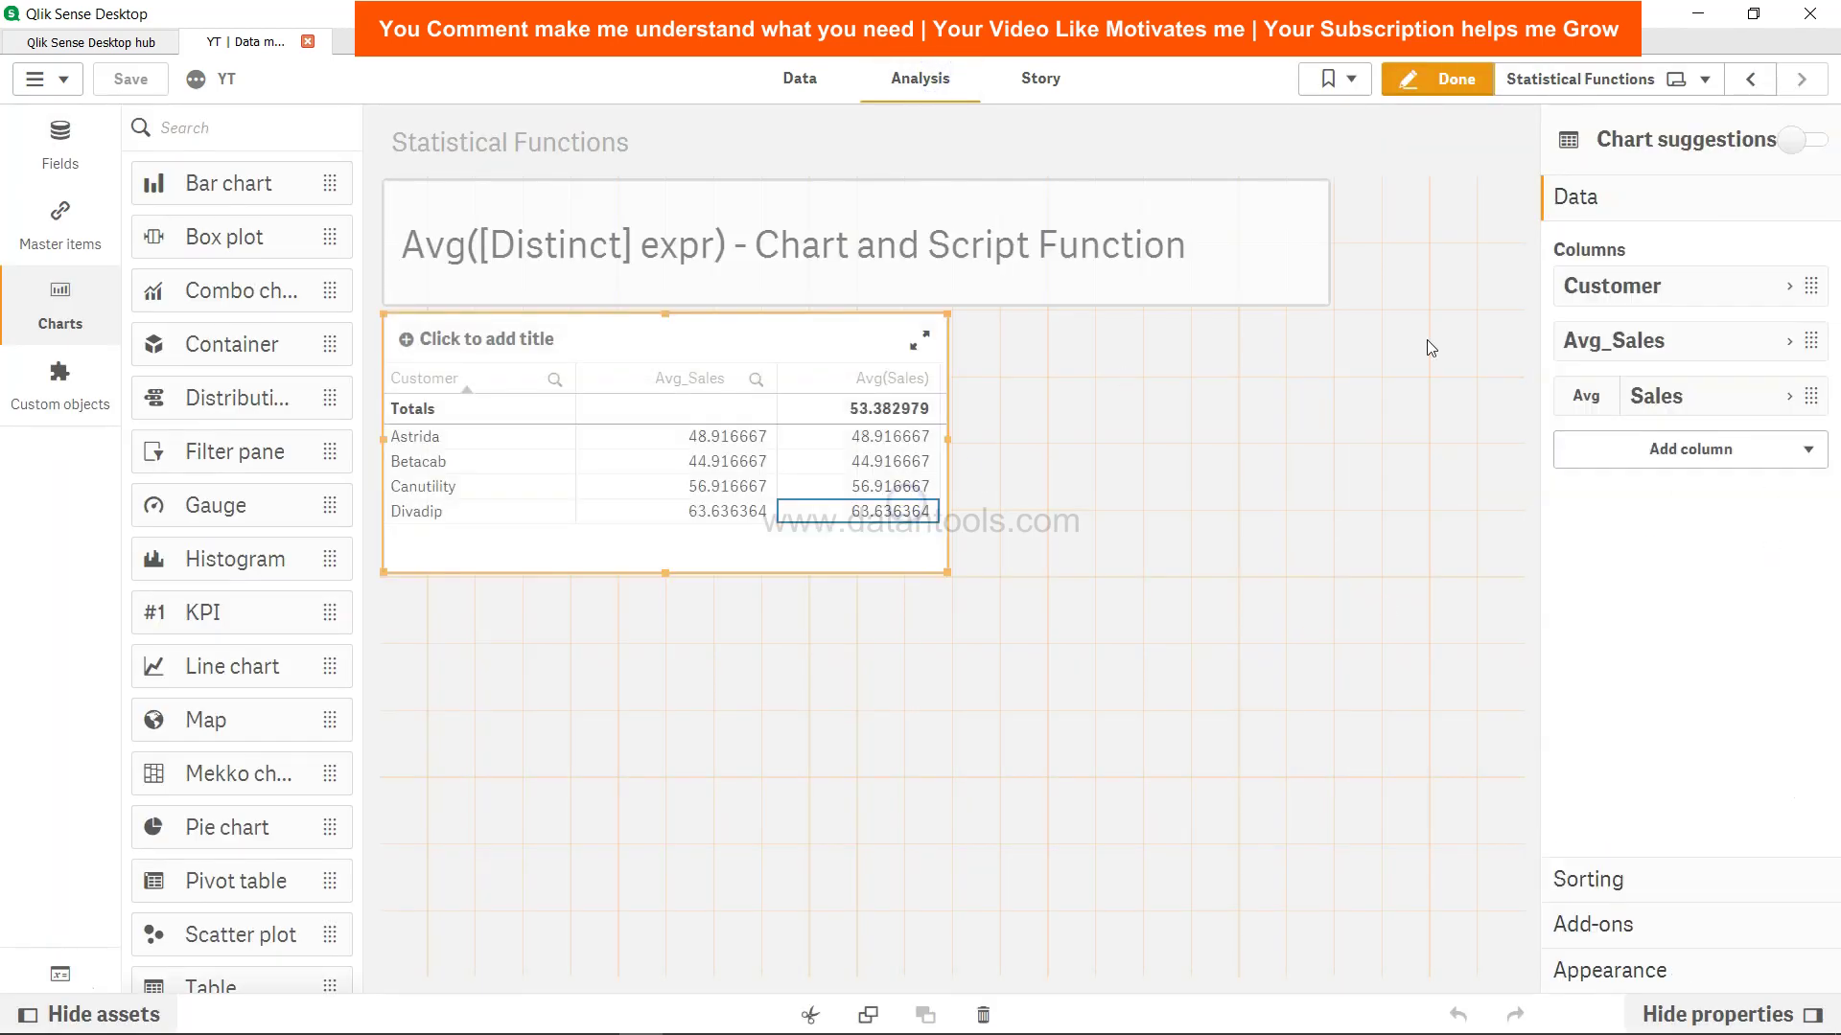
Step: Inspect the Sales measure's Avg(Sales) expression and Avg syntax help, then cancel unchanged
click(1793, 398)
click(1779, 477)
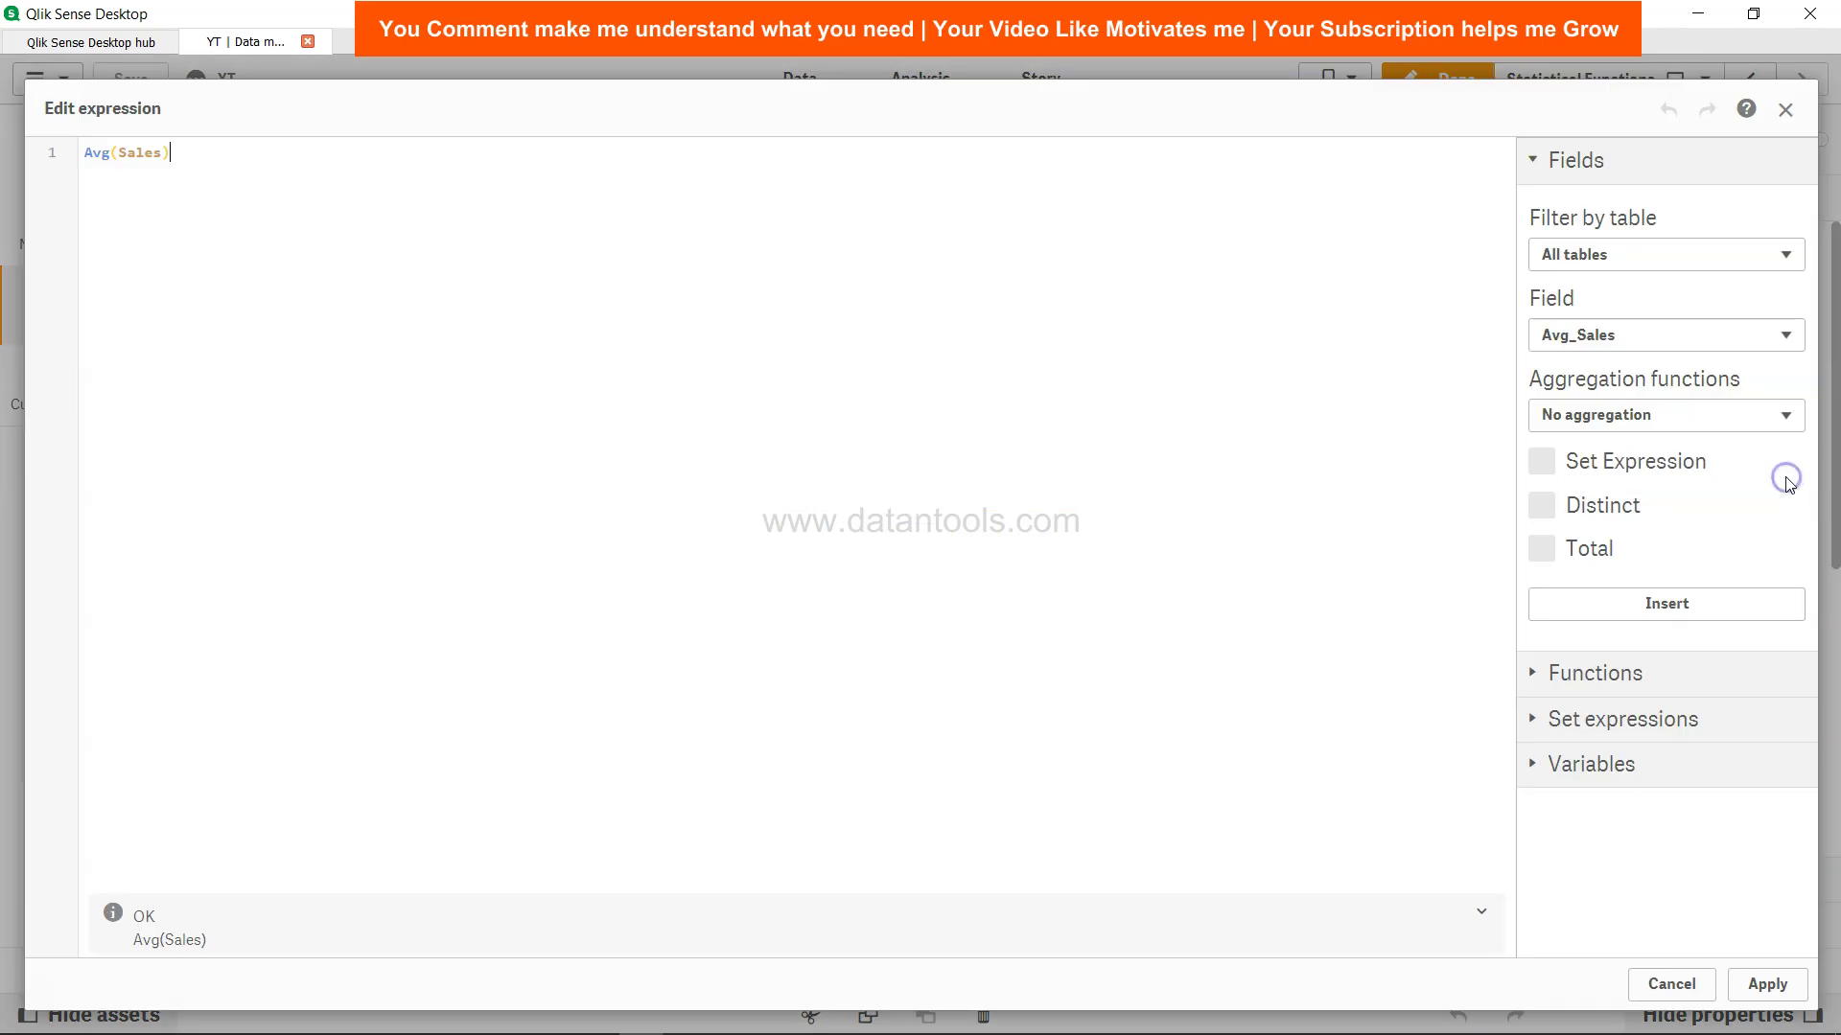
click(119, 149)
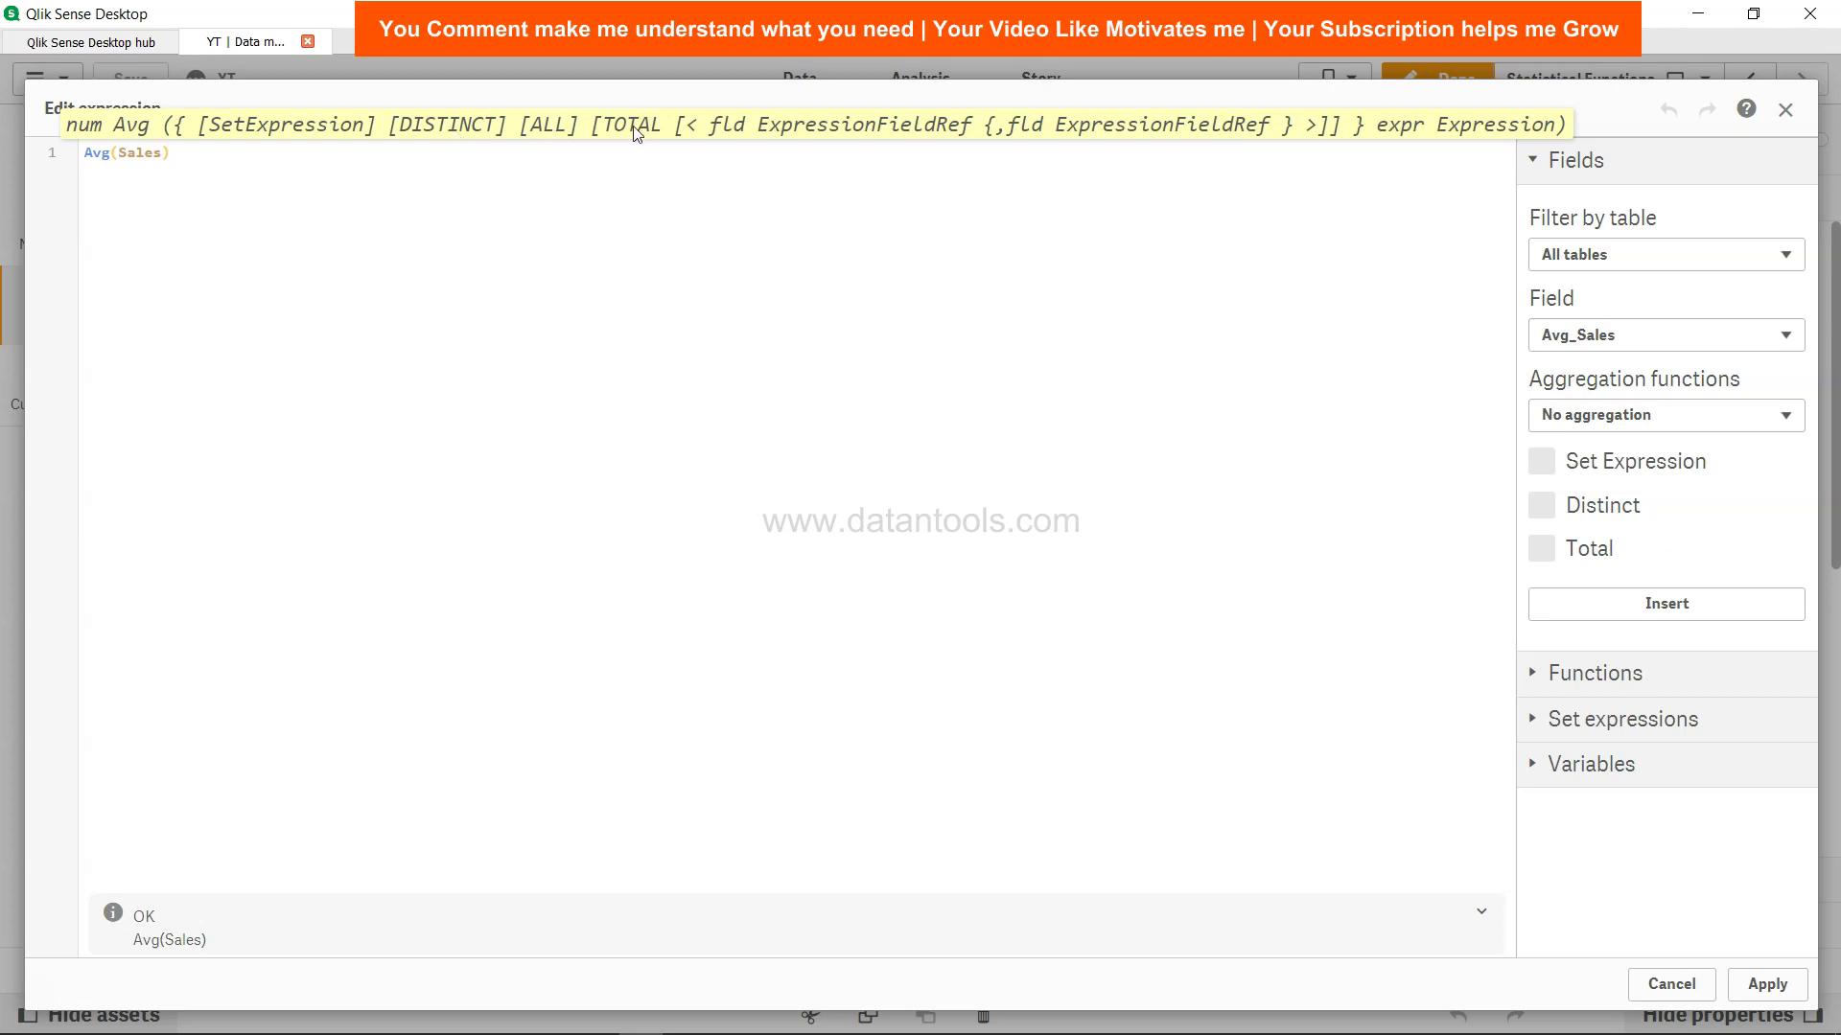
click(658, 267)
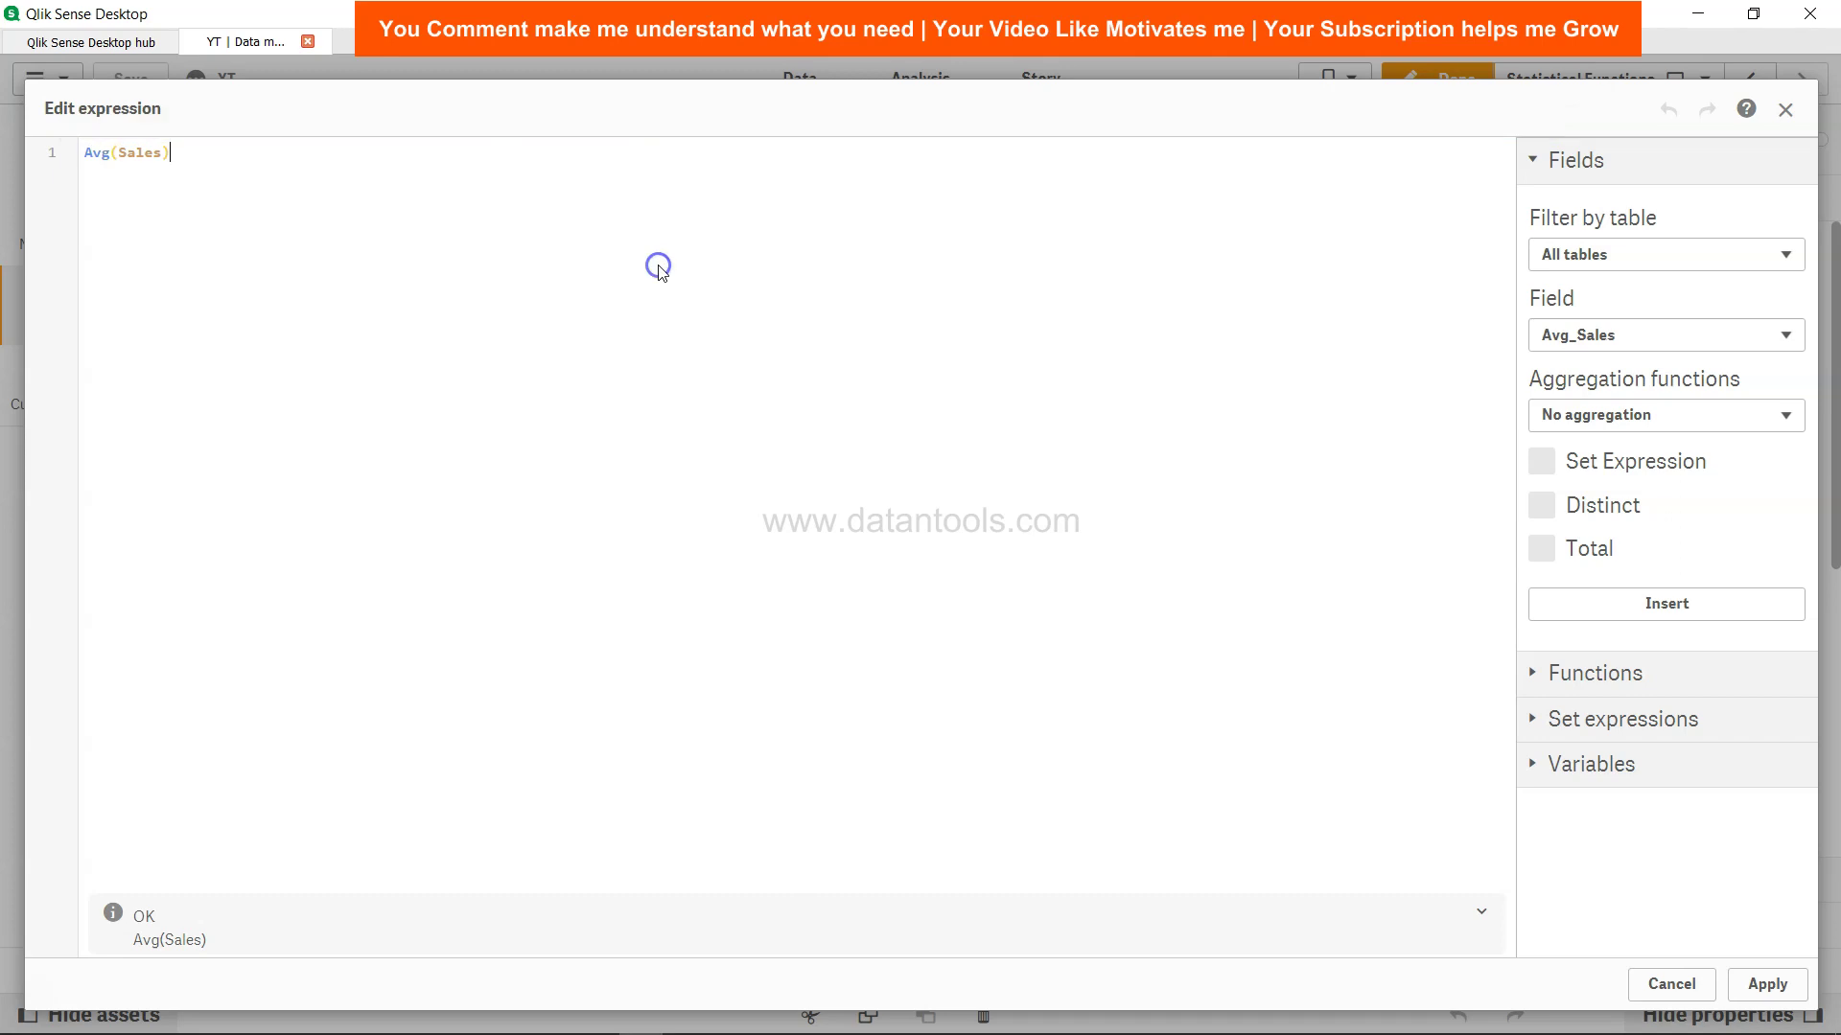
click(1671, 983)
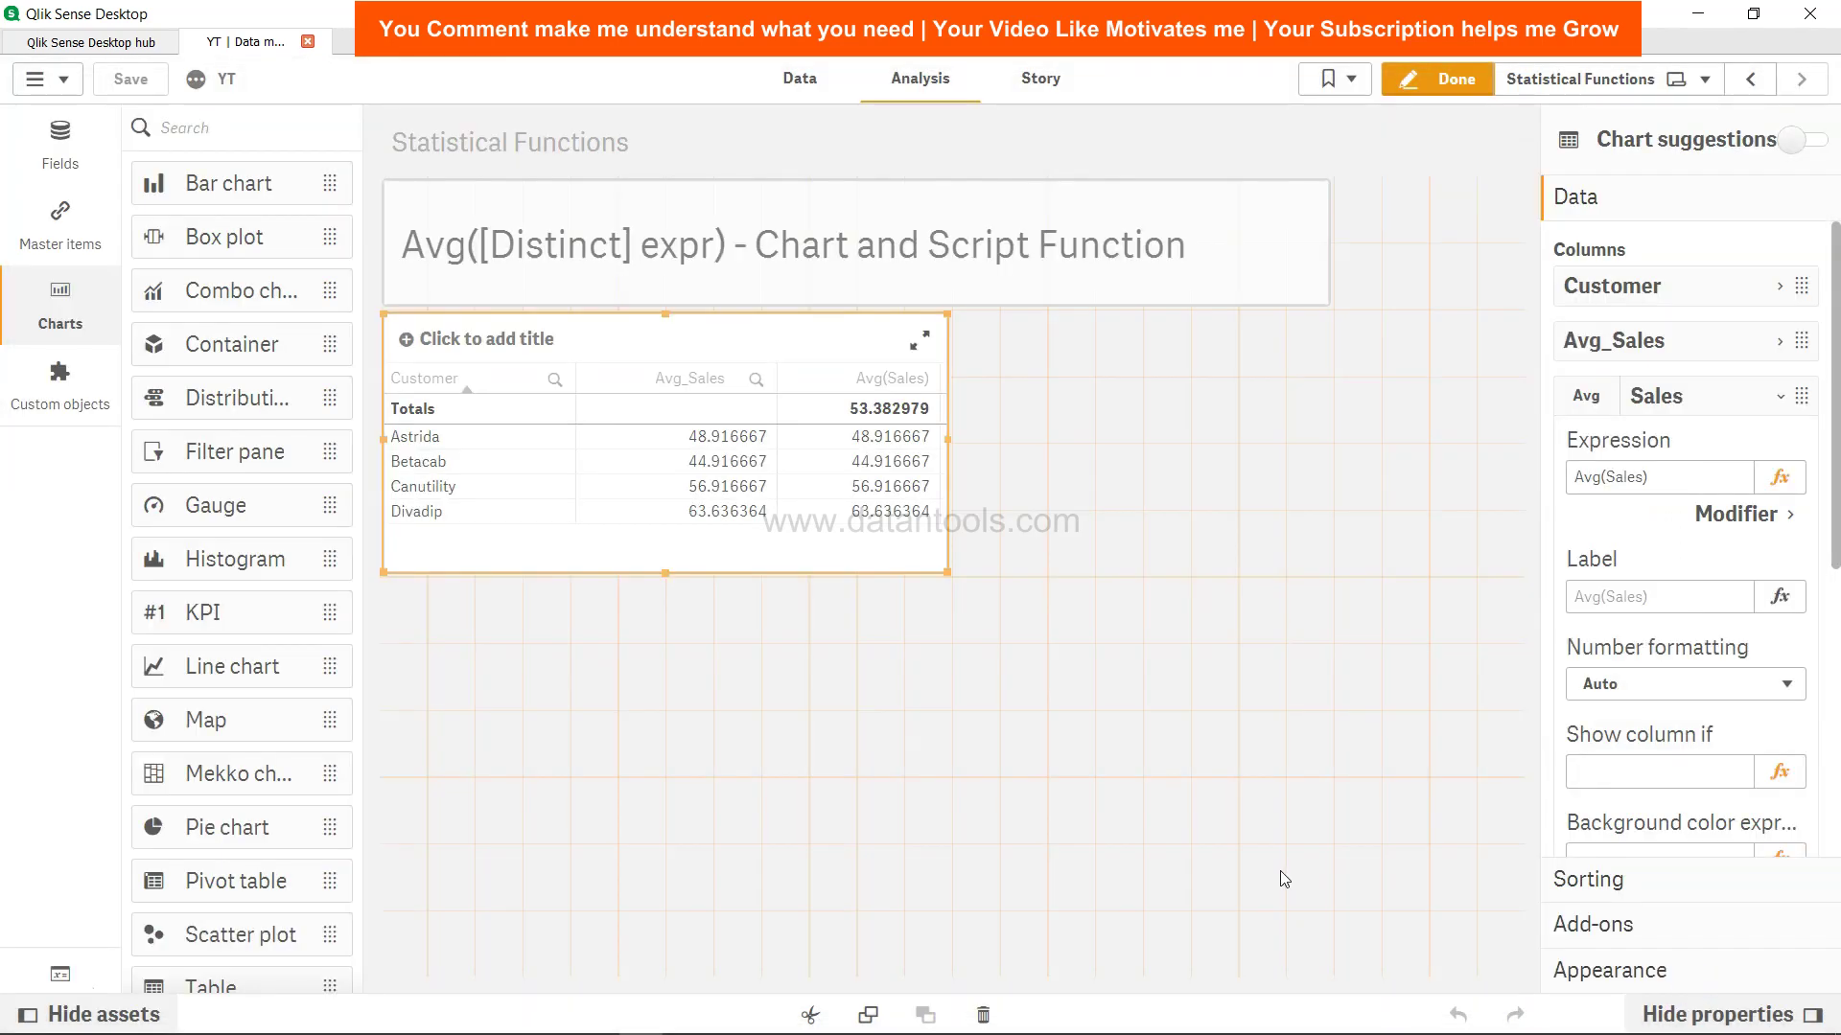